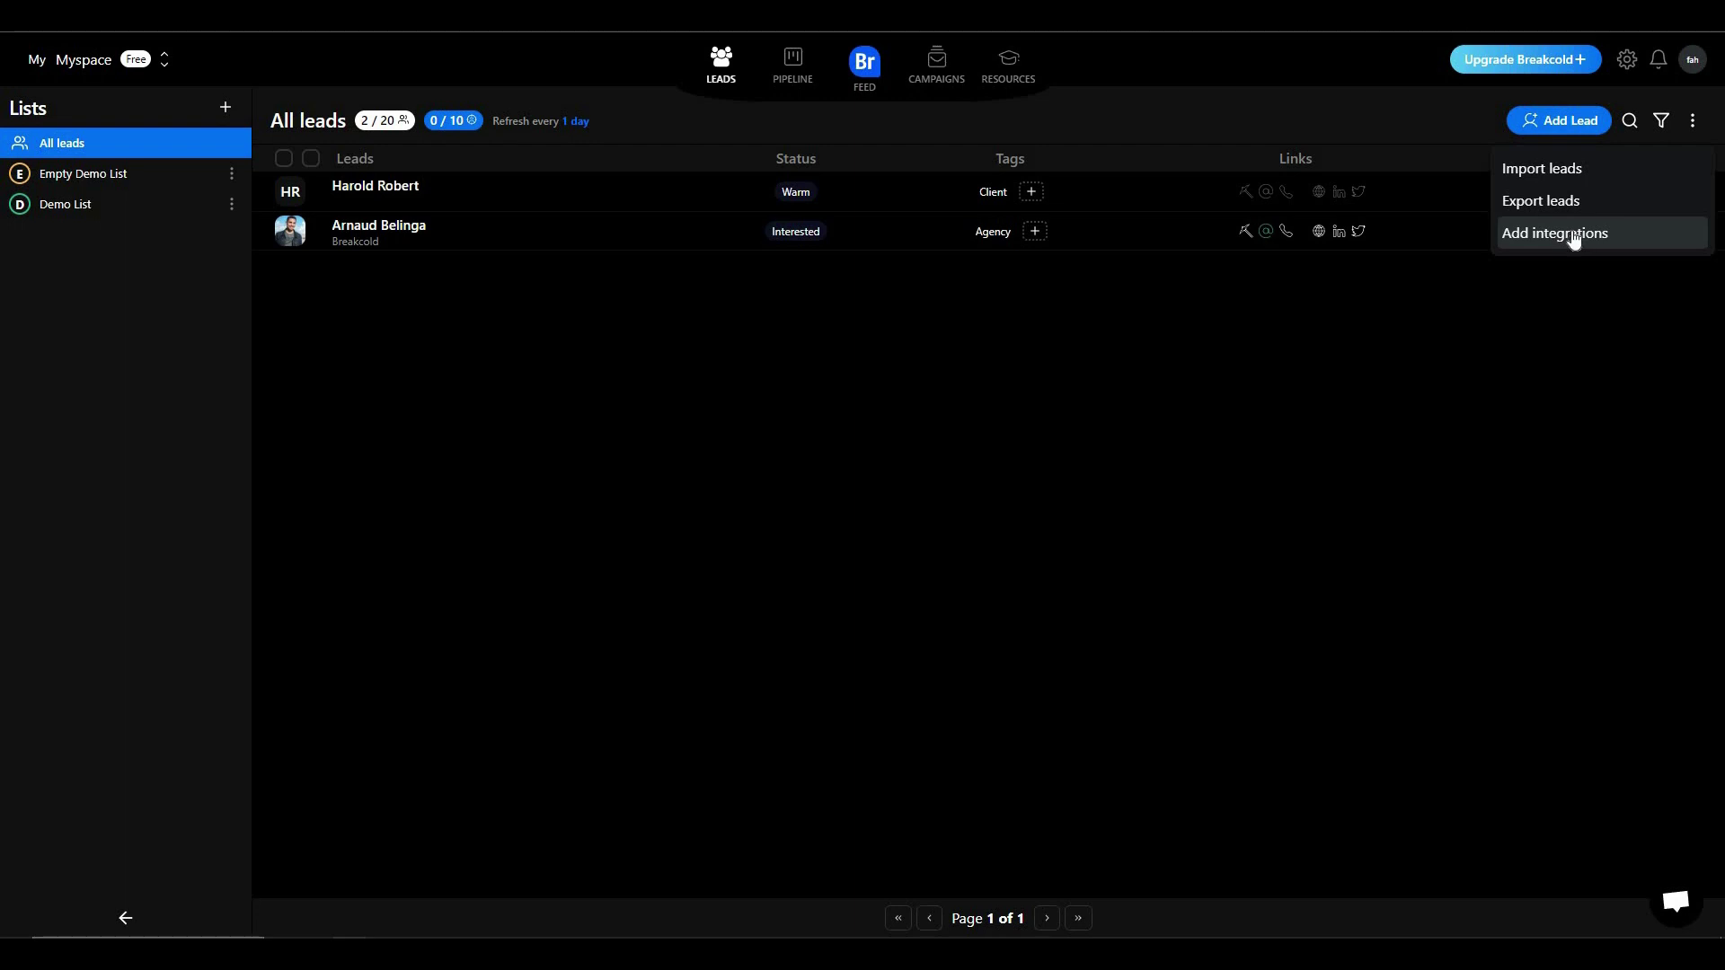
Step: Check the Zapier integration templates offered for the leads list
left_click(1573, 236)
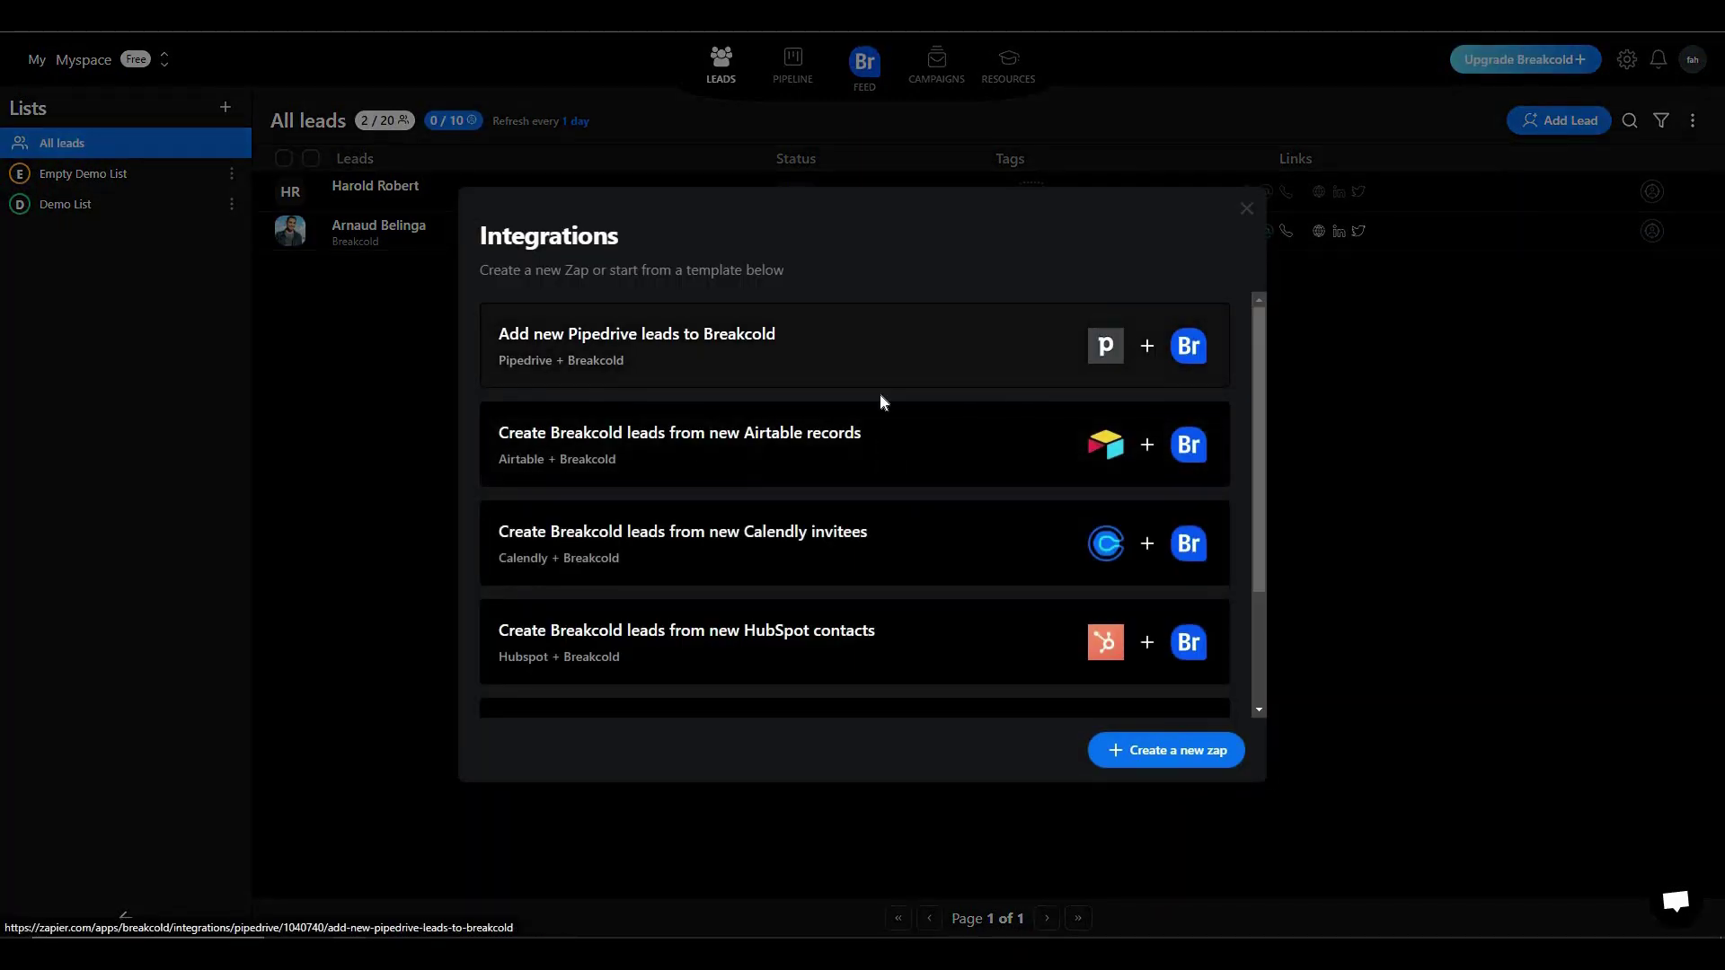
key("Escape")
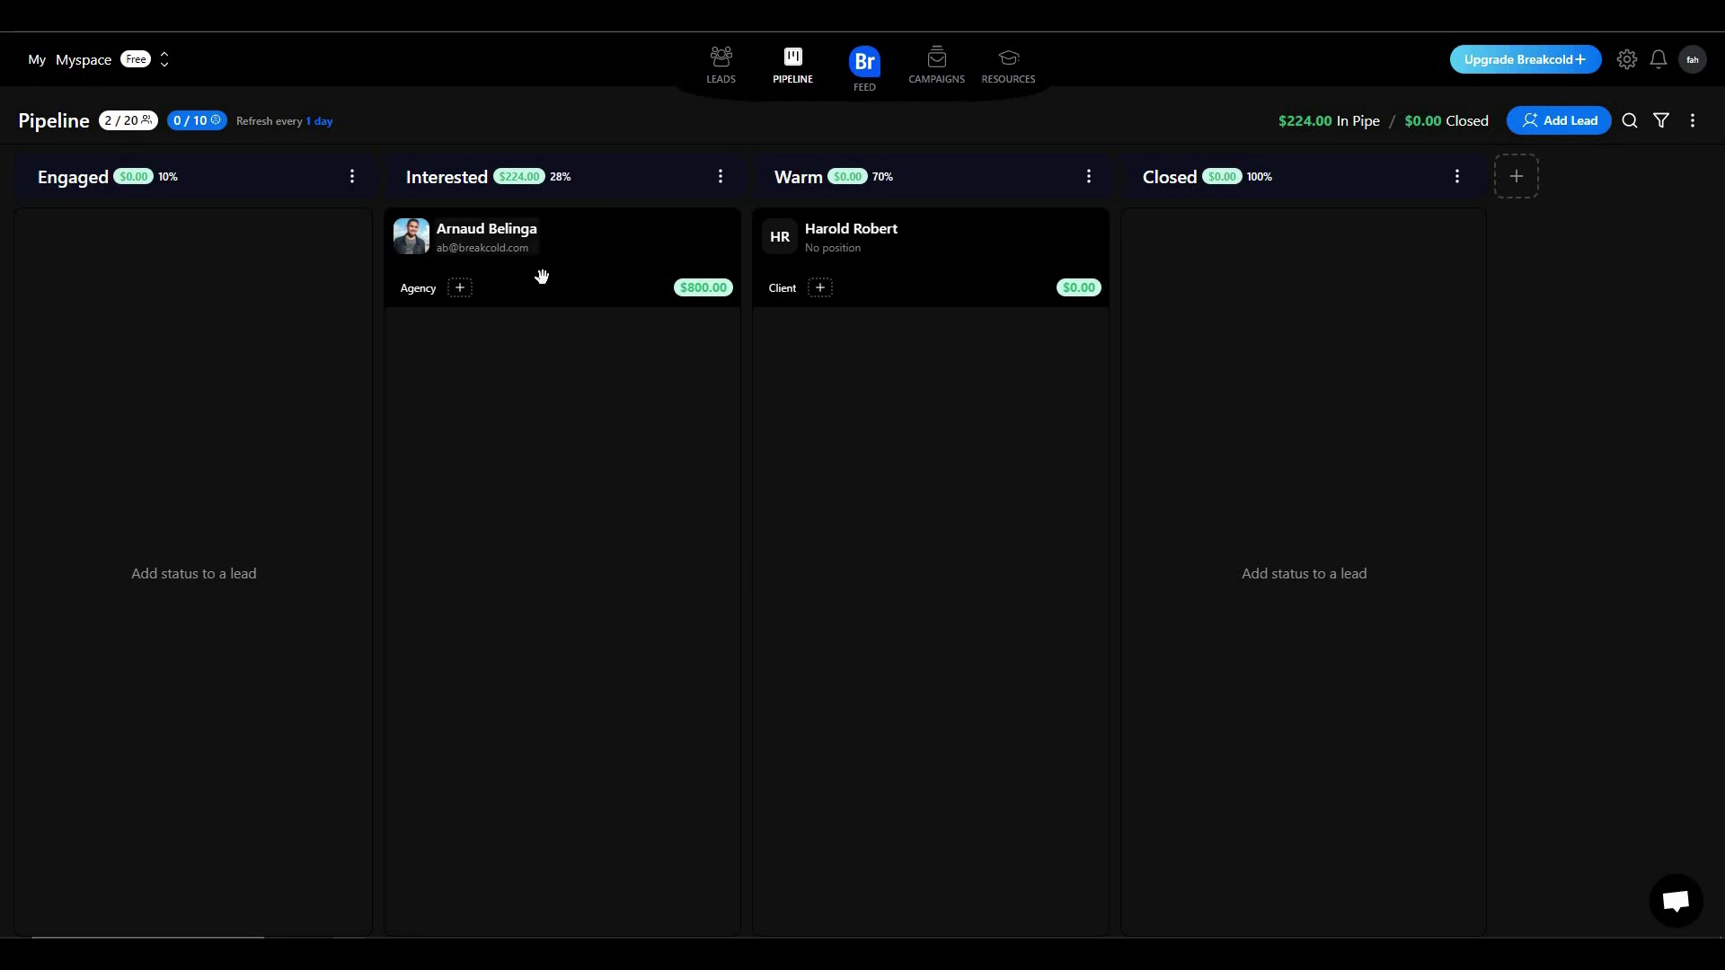
Step: Move the Agency-tagged lead's deal card to Engaged, back to Interested, and finally into the Closed stage
left_click_drag(542, 276, 177, 273)
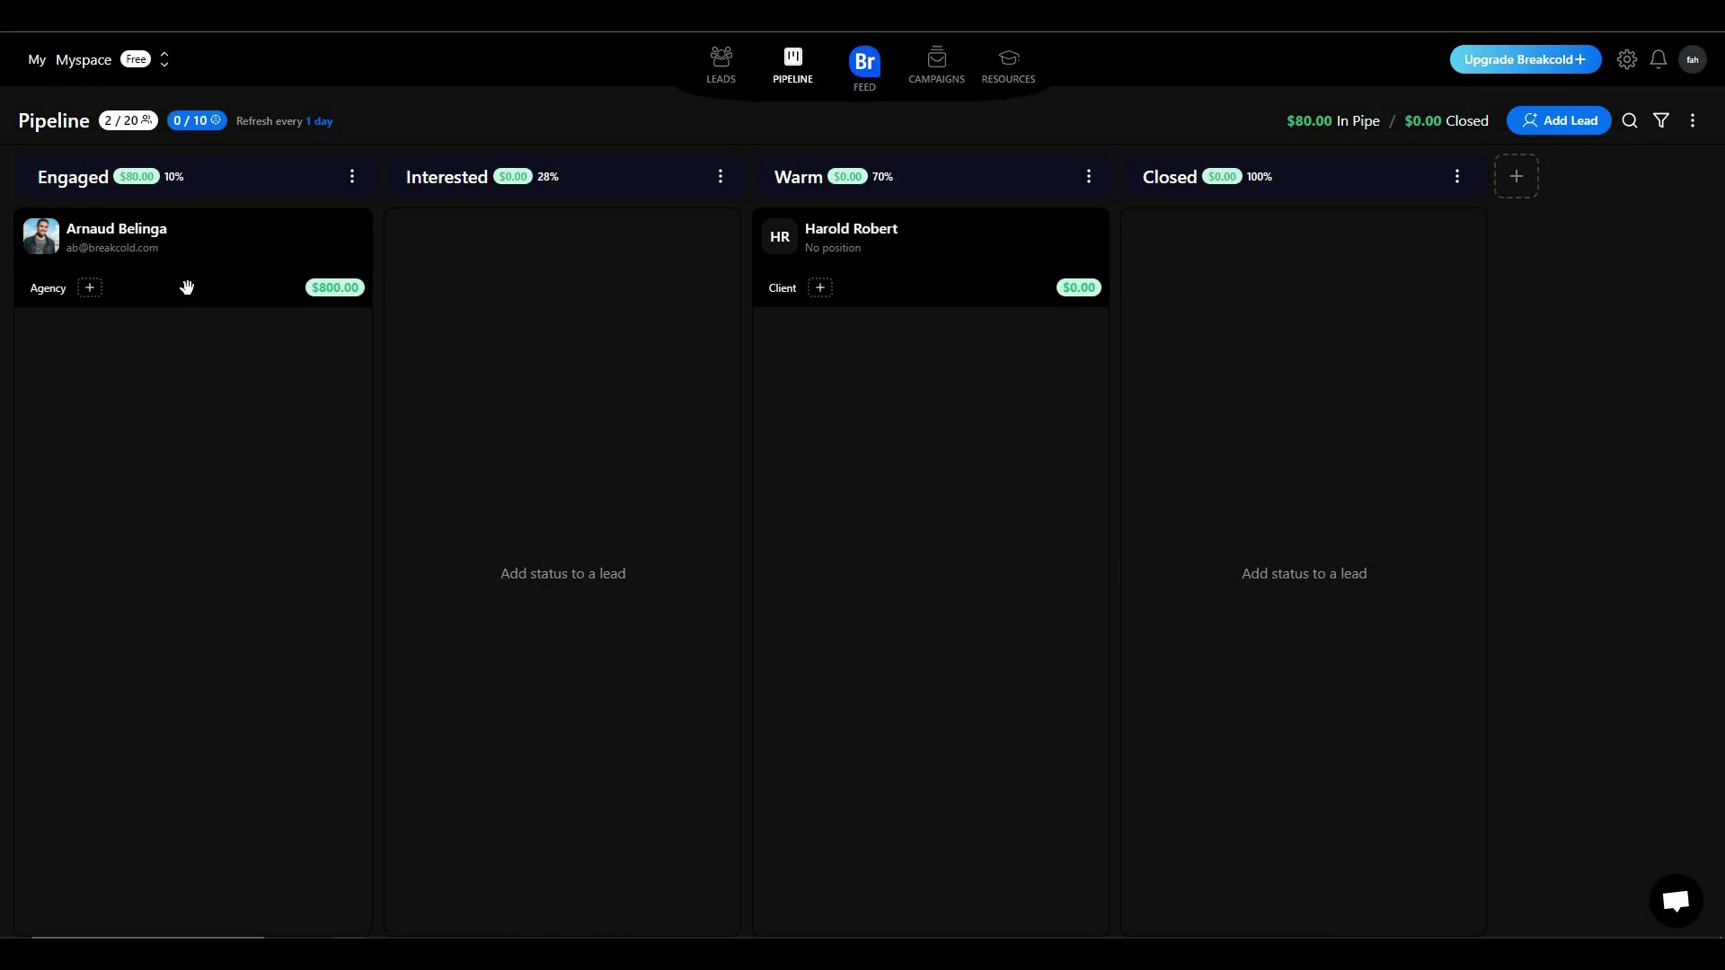
left_click_drag(172, 276, 529, 277)
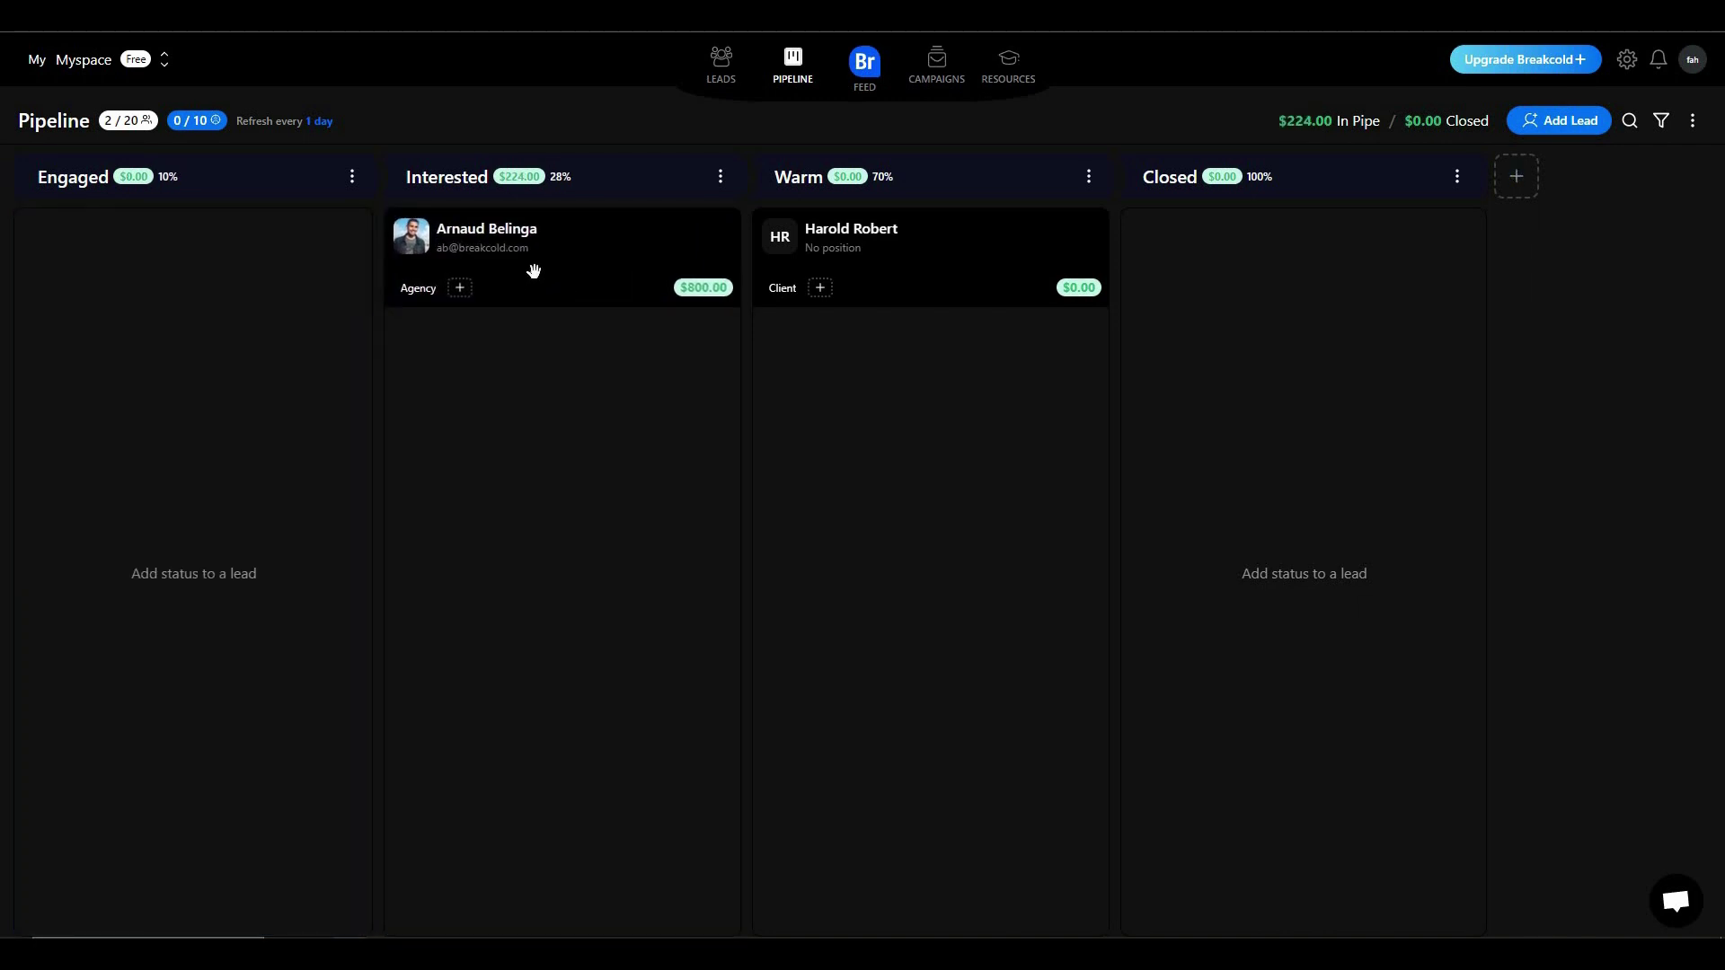
left_click_drag(867, 370, 1240, 399)
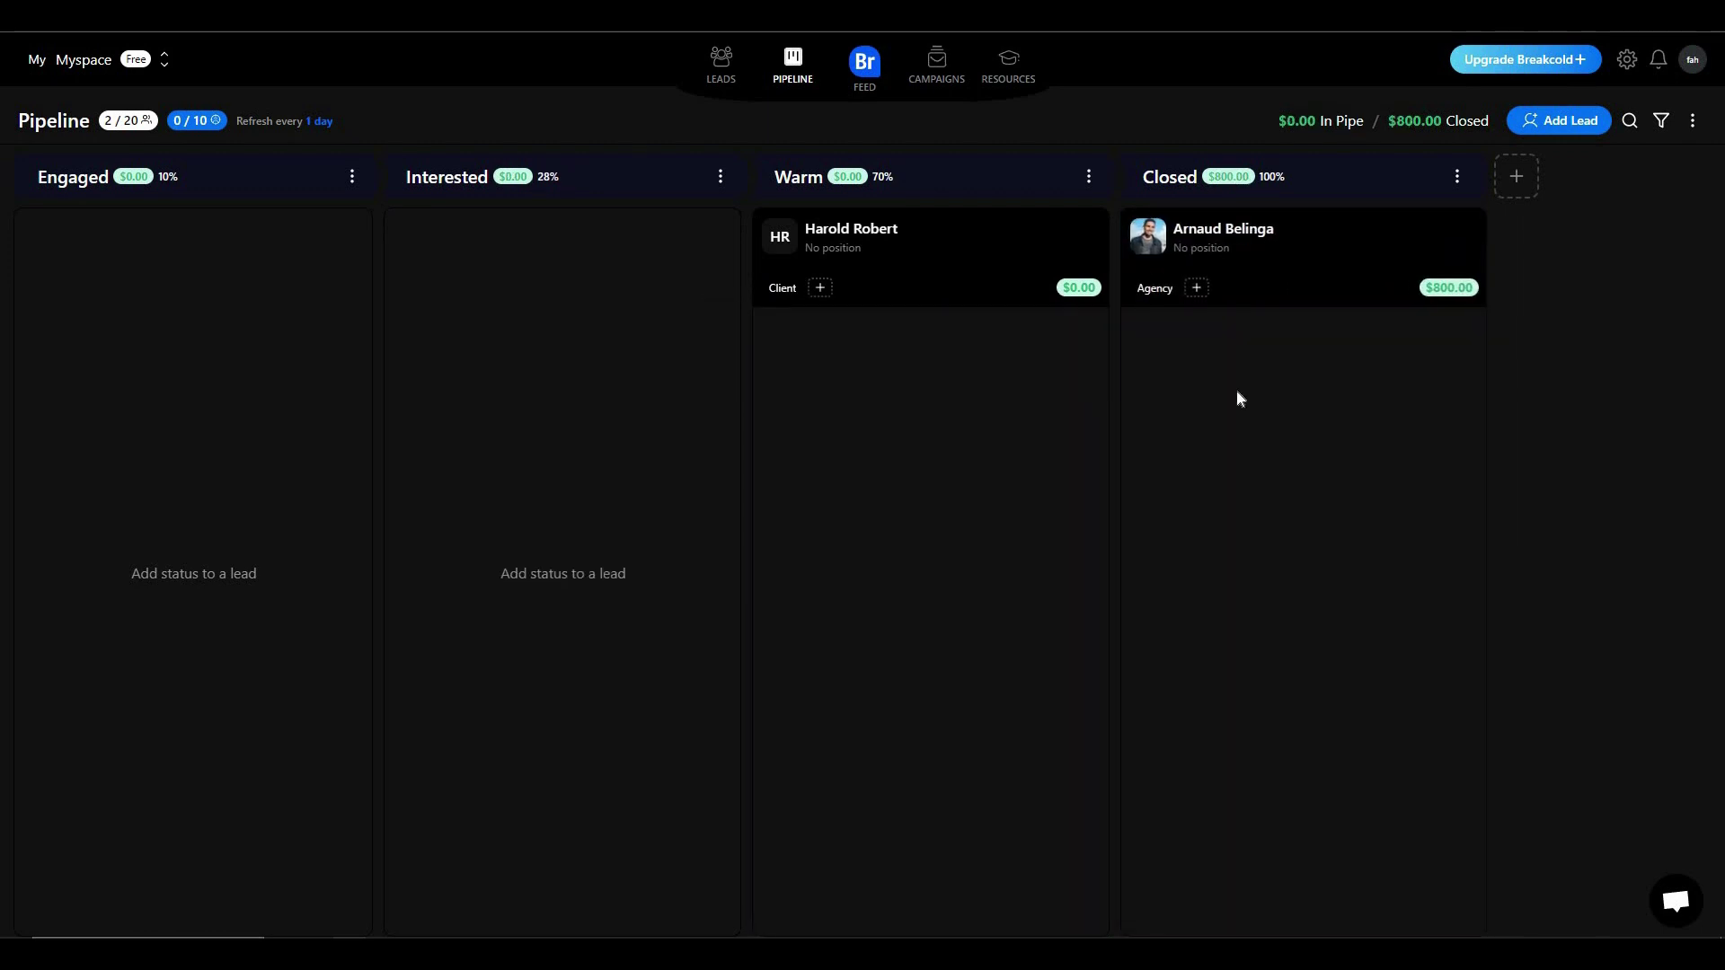
Step: Add a new status column to the pipeline and move the Closed column ahead of Warm
left_click(1517, 176)
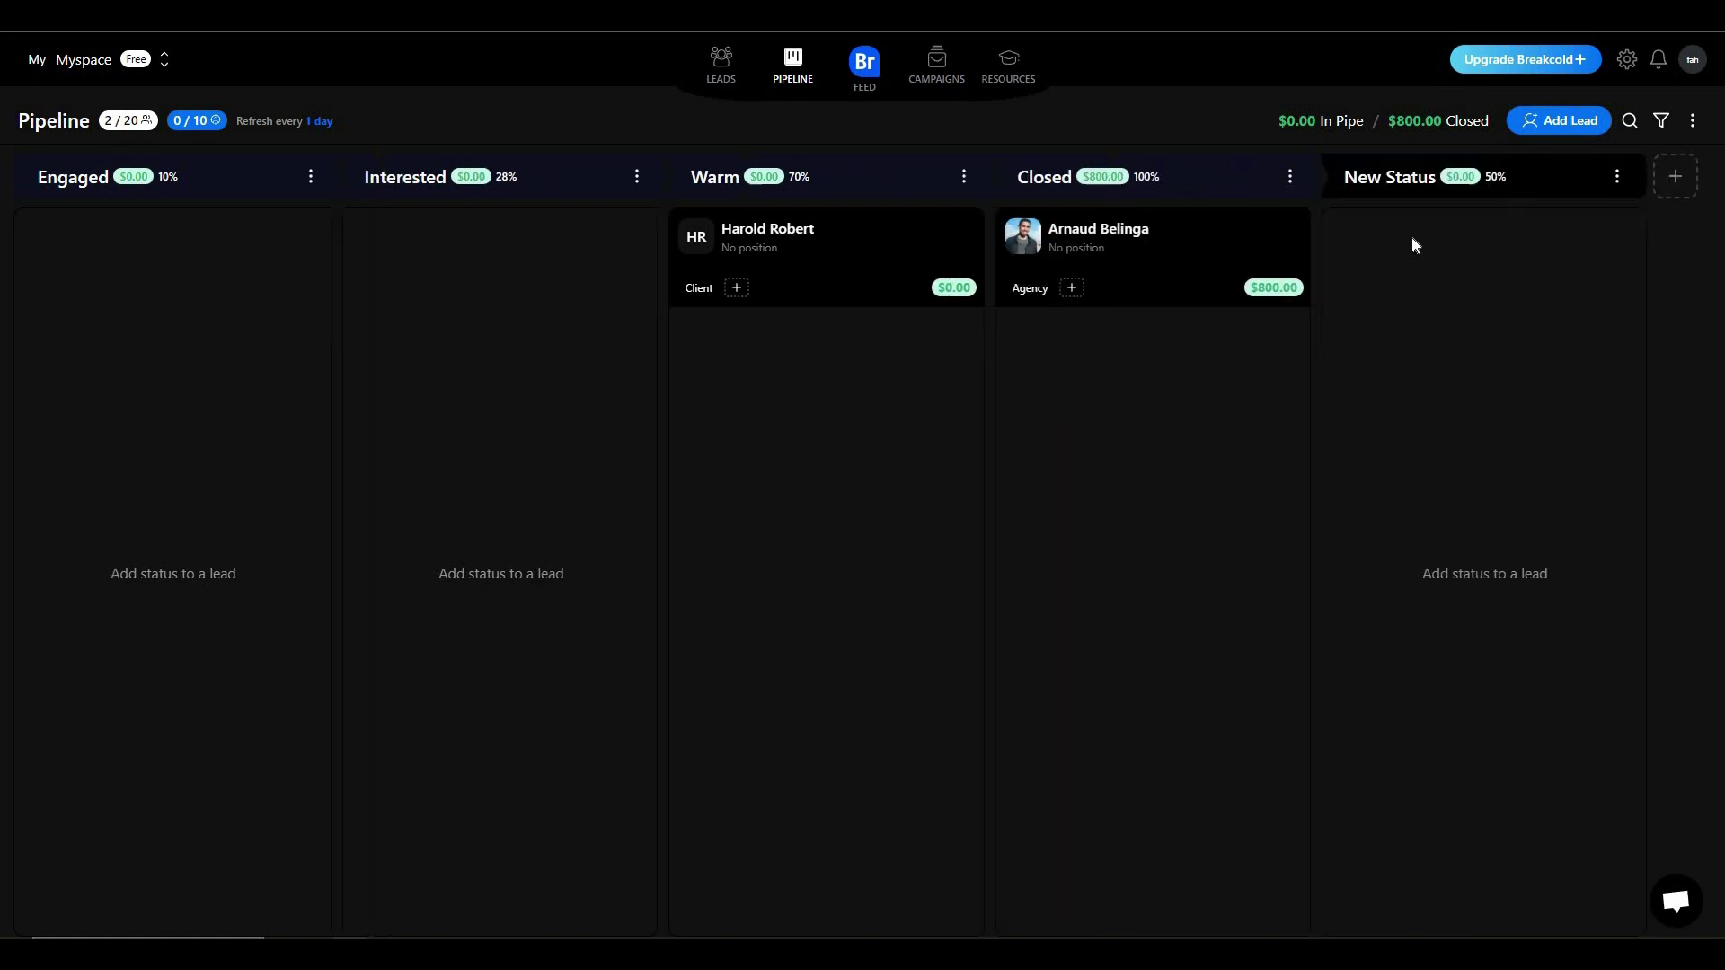
left_click(1617, 178)
left_click(1523, 222)
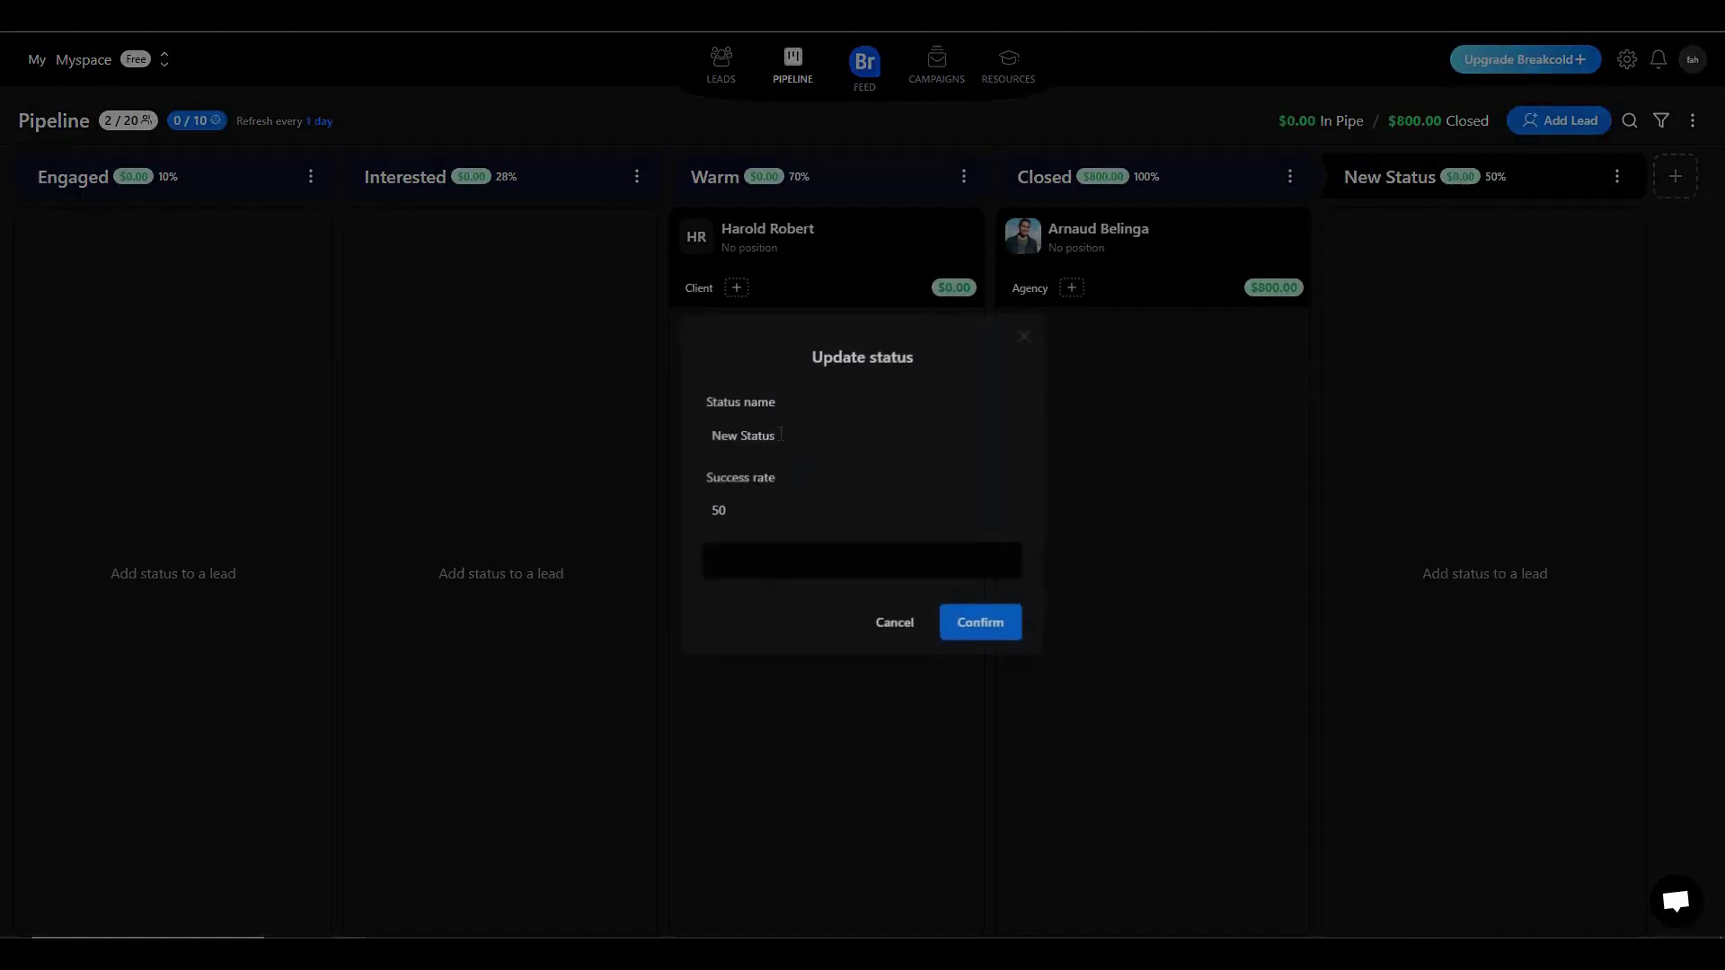
left_click(899, 620)
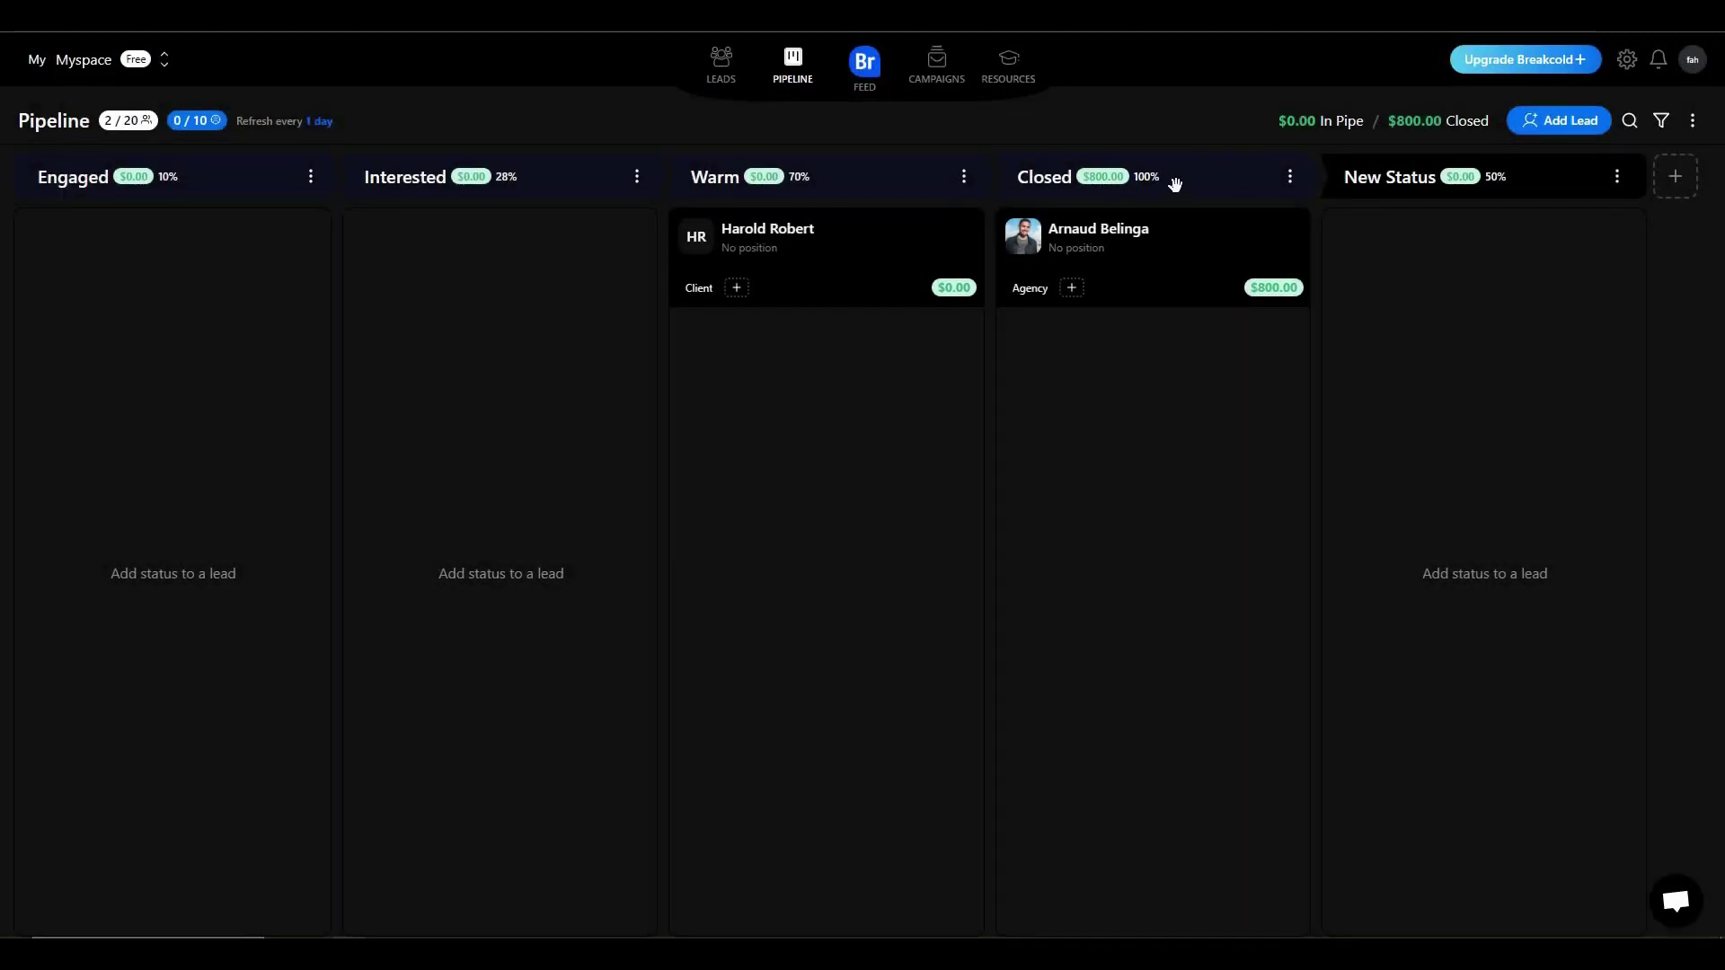
left_click_drag(1187, 182, 951, 409)
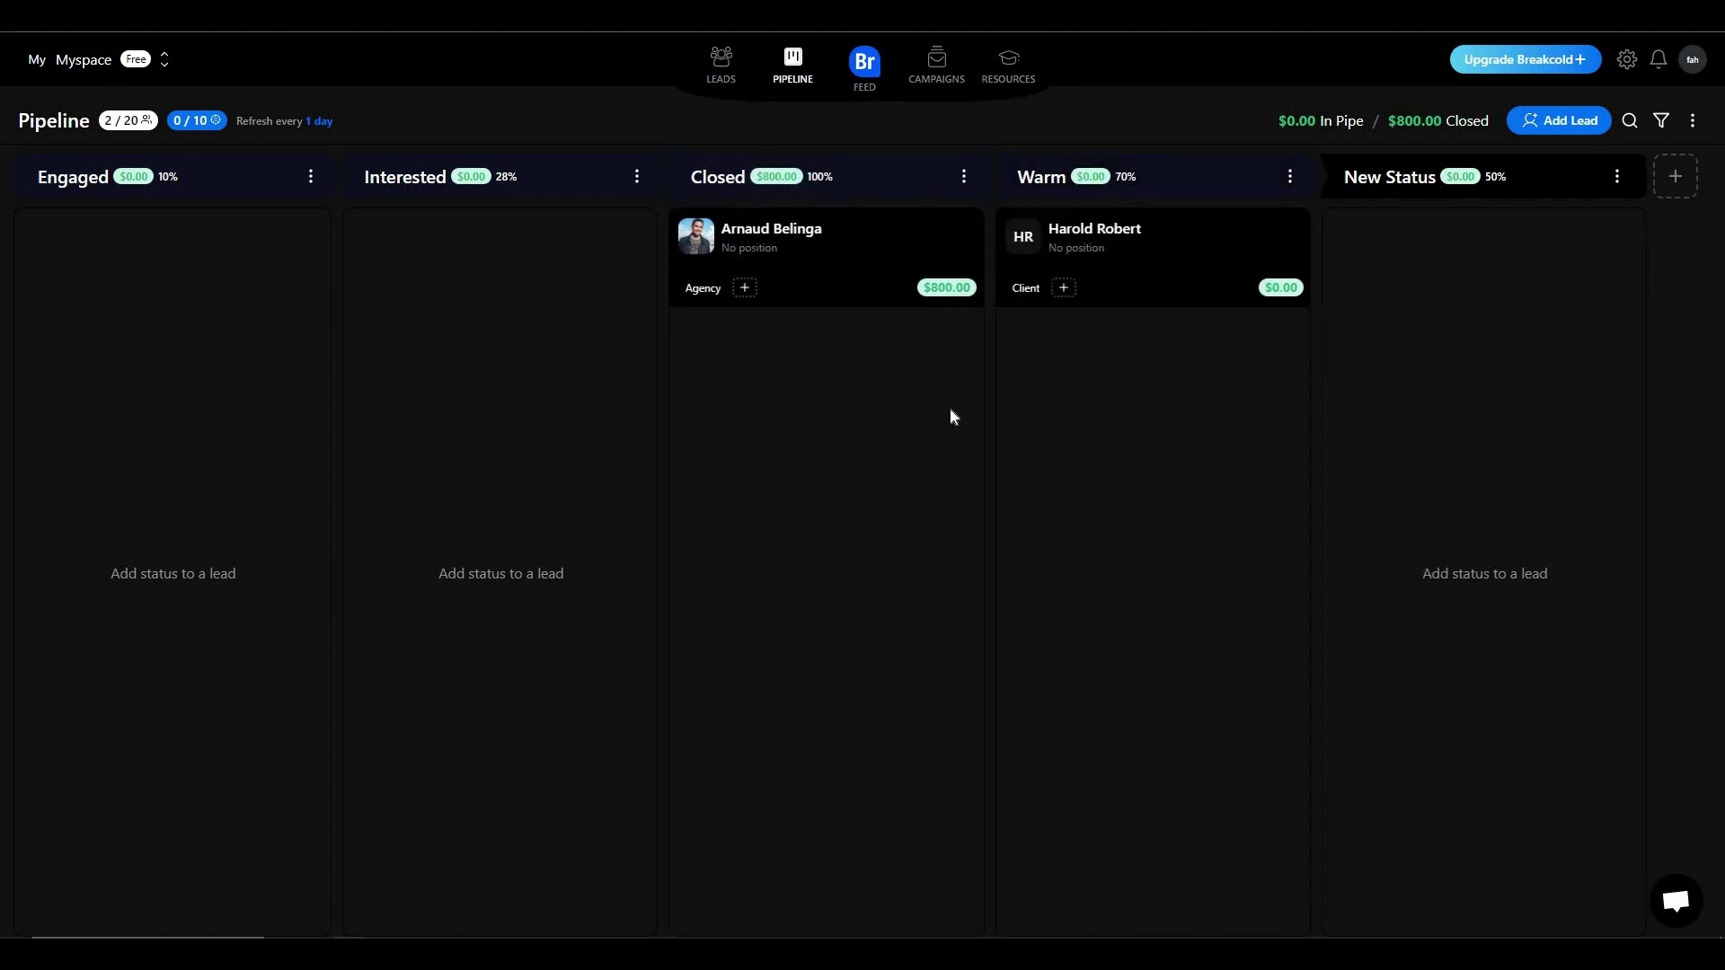
Step: Try to start tracking the Agency-tagged lead by following the prospecting feed's tracking guide
left_click(864, 65)
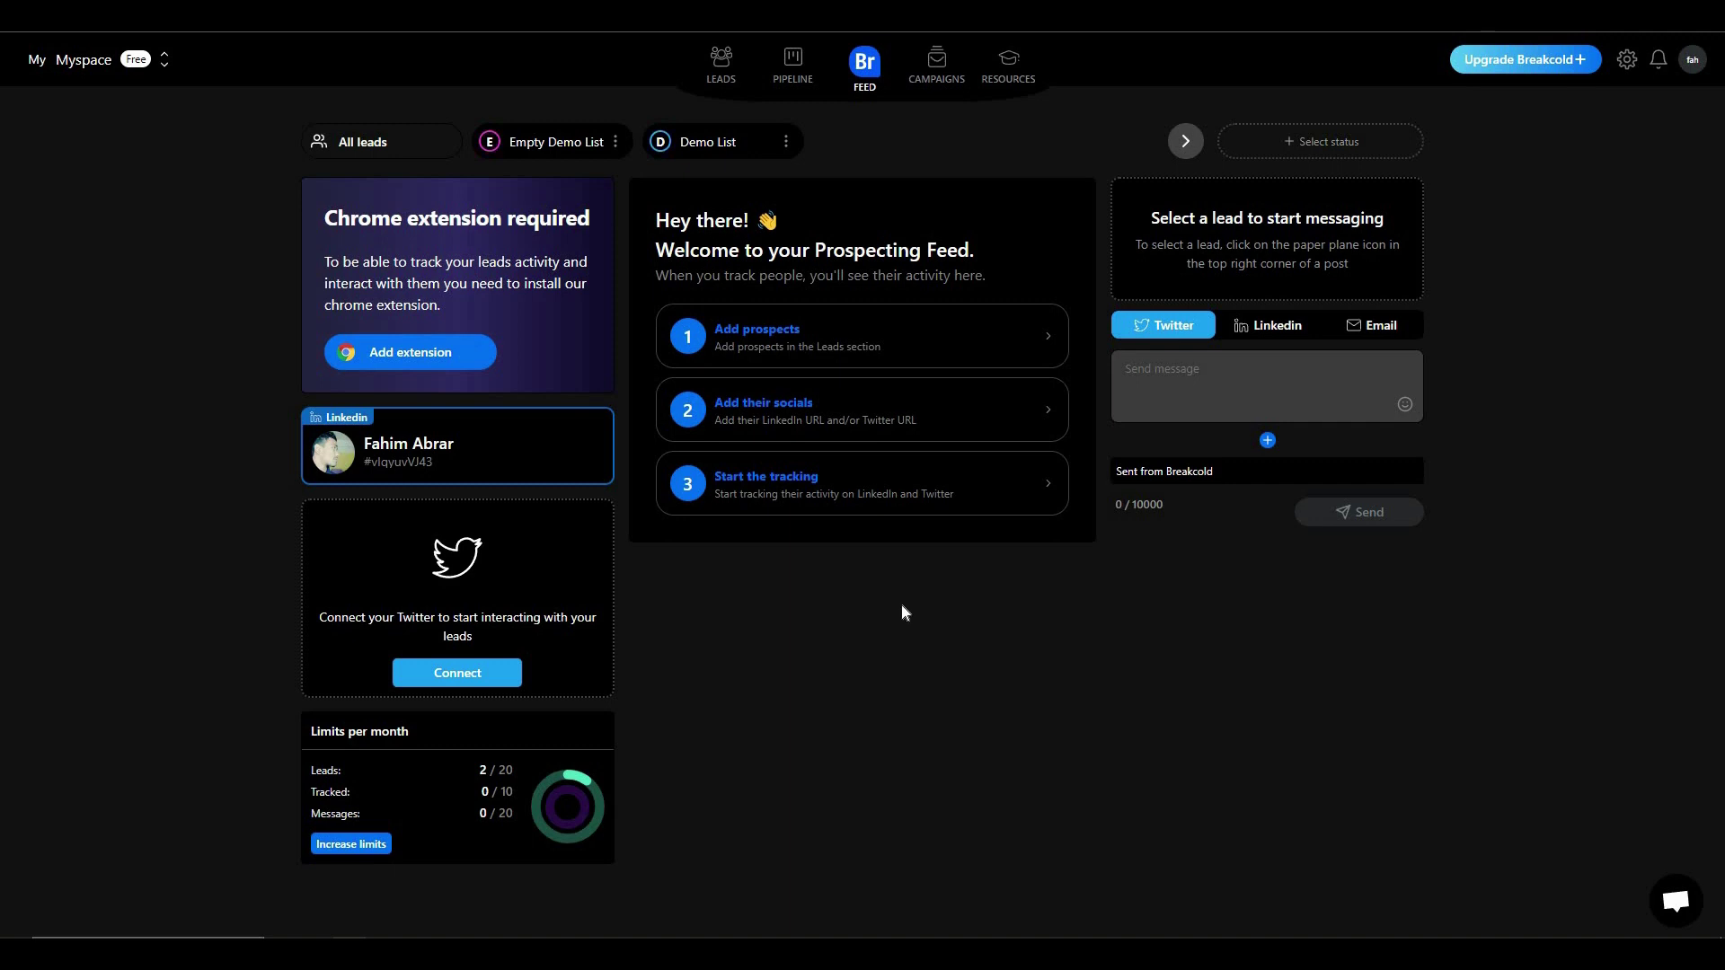
left_click(828, 481)
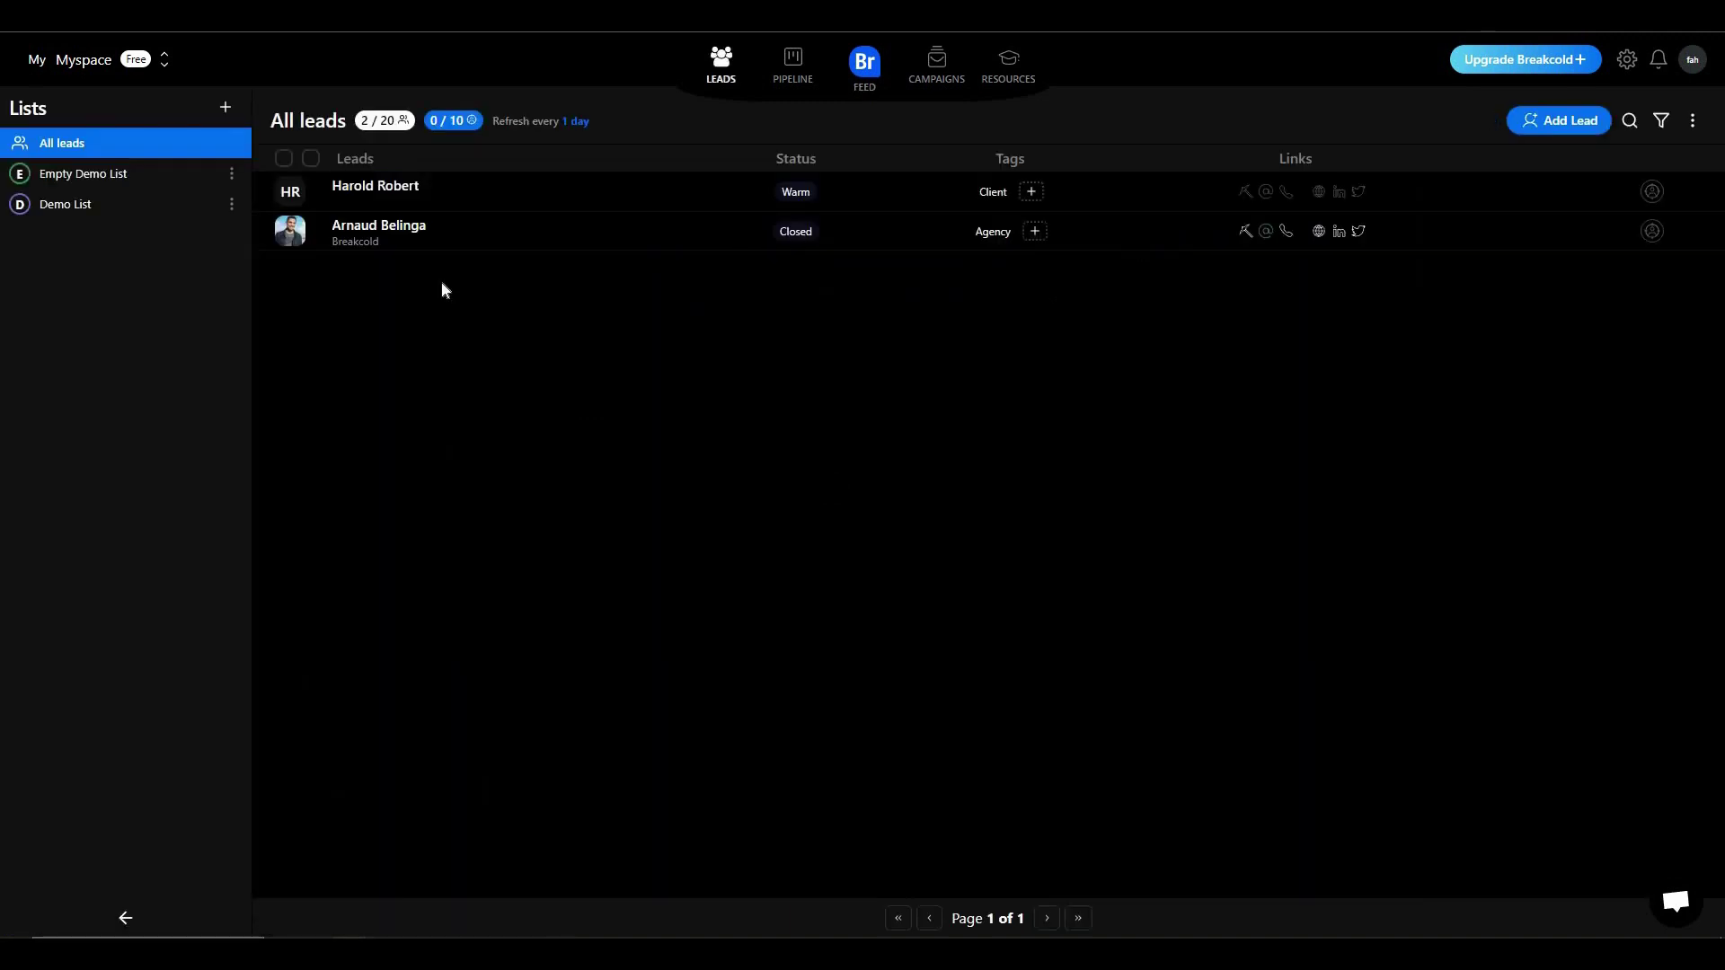
left_click(408, 236)
left_click(868, 541)
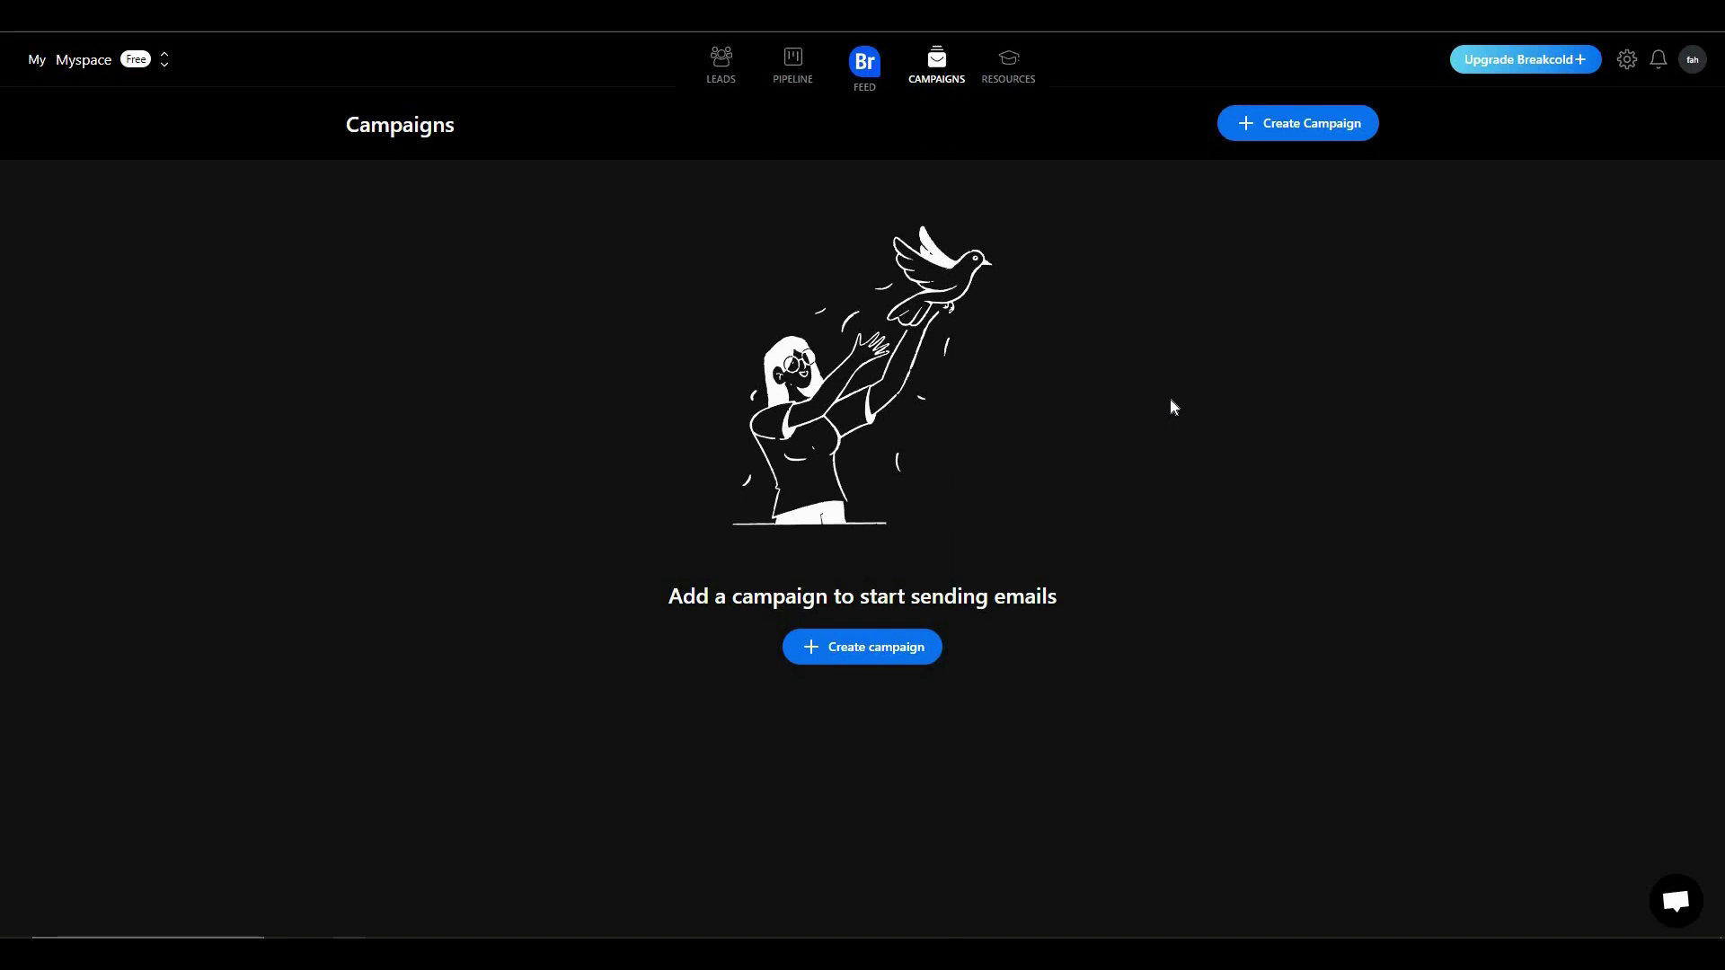
Step: Create a new email campaign named "Elite"
left_click(894, 641)
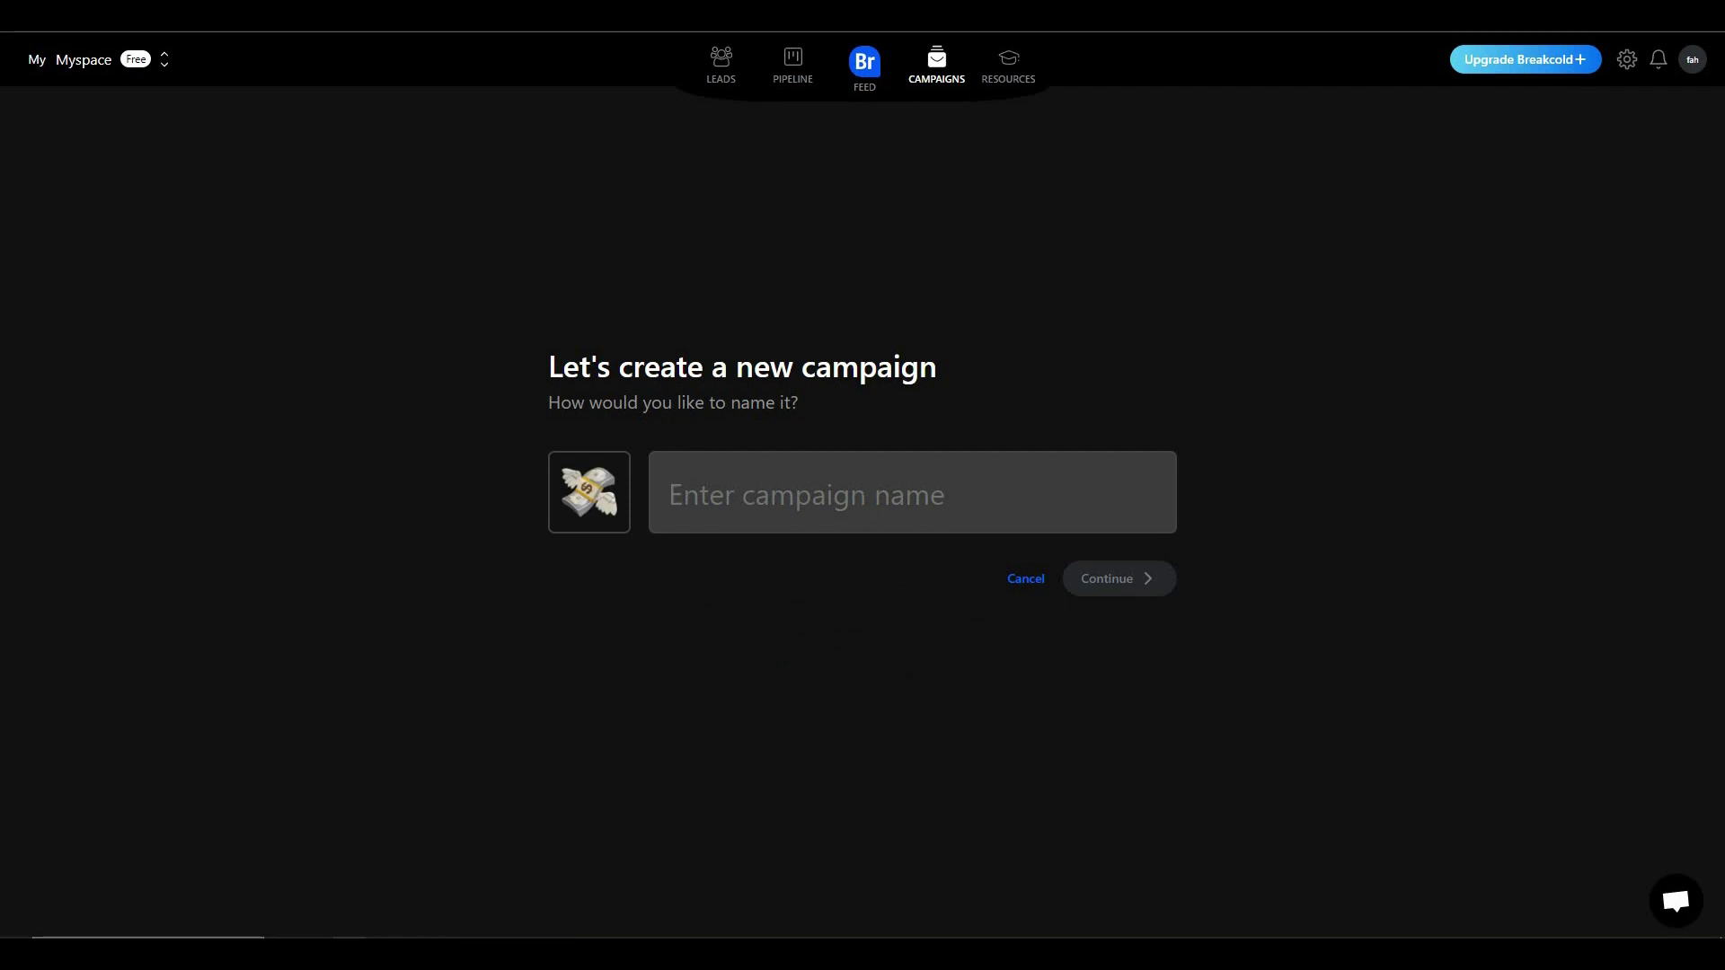
type("Elite")
left_click(1114, 584)
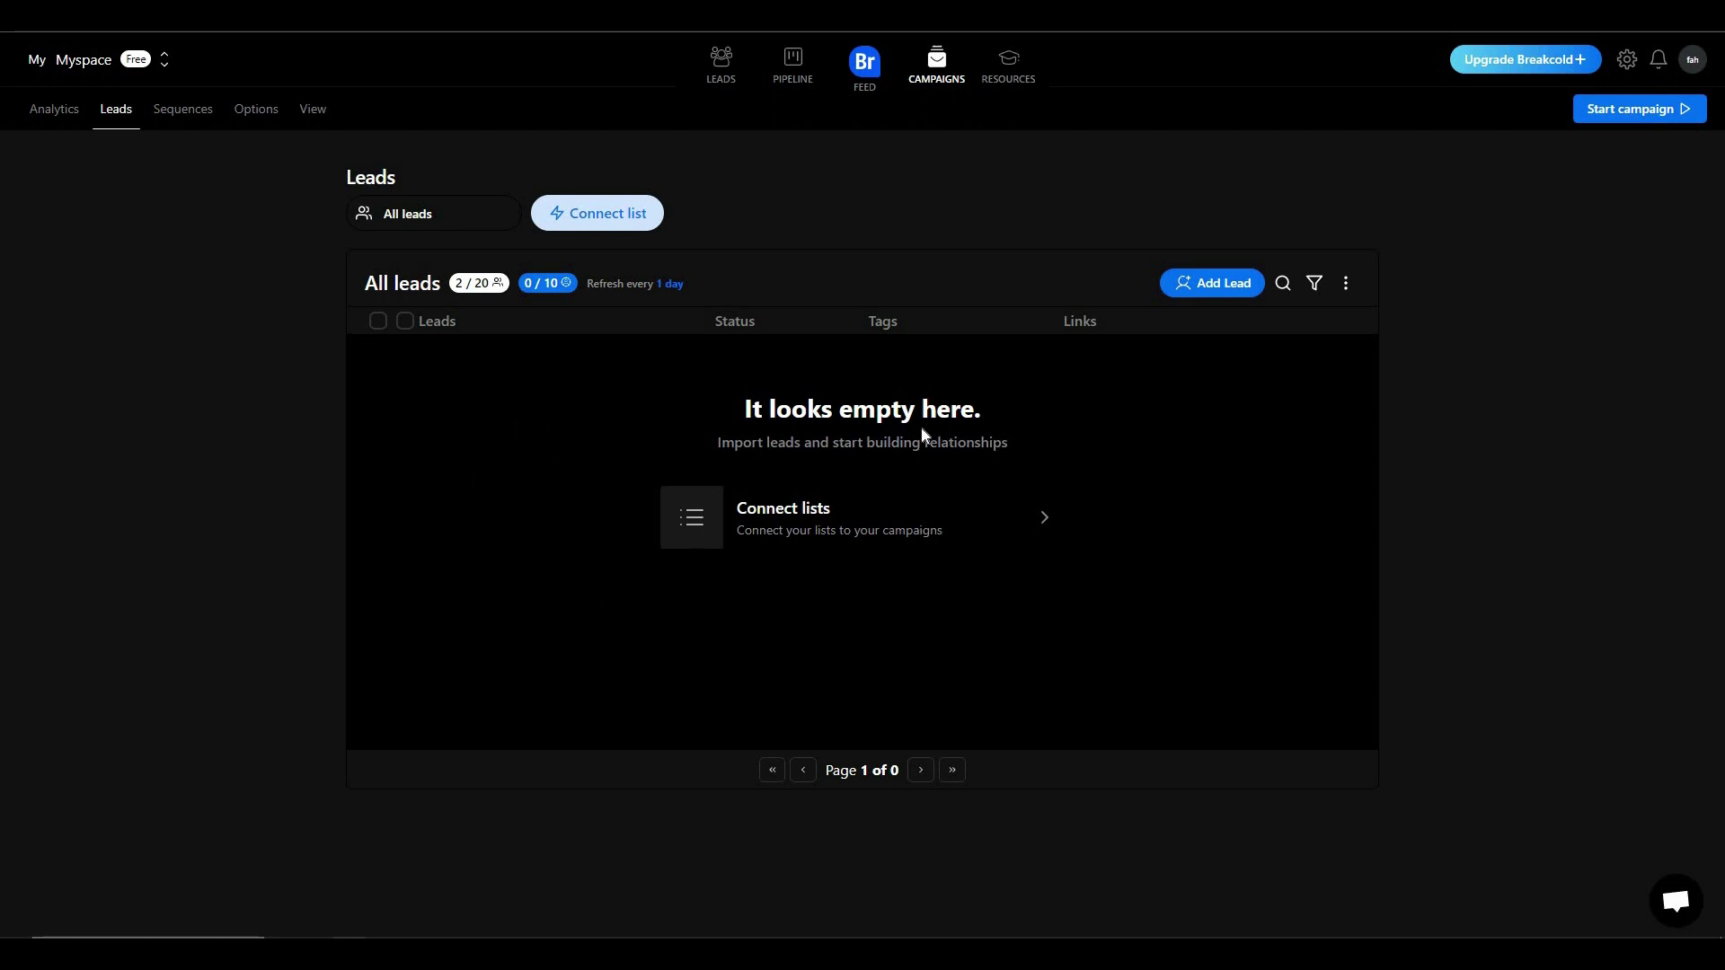
Step: Connect the Demo List to the campaign as its source of leads
left_click(1210, 283)
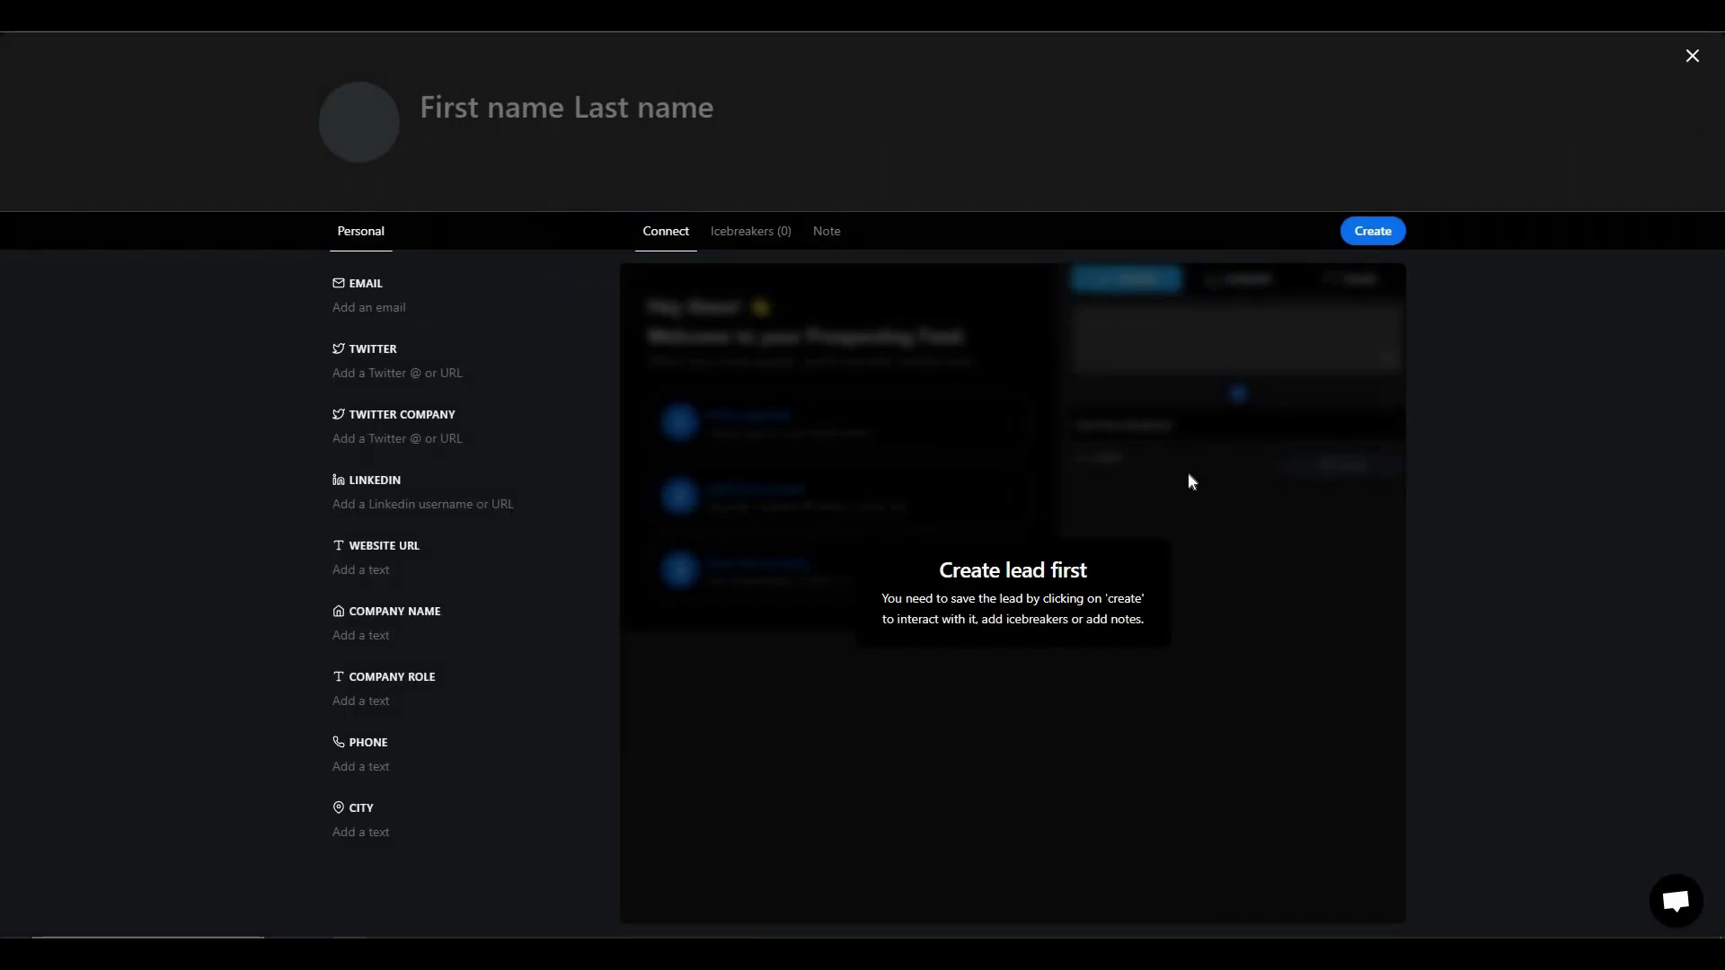
key("Escape")
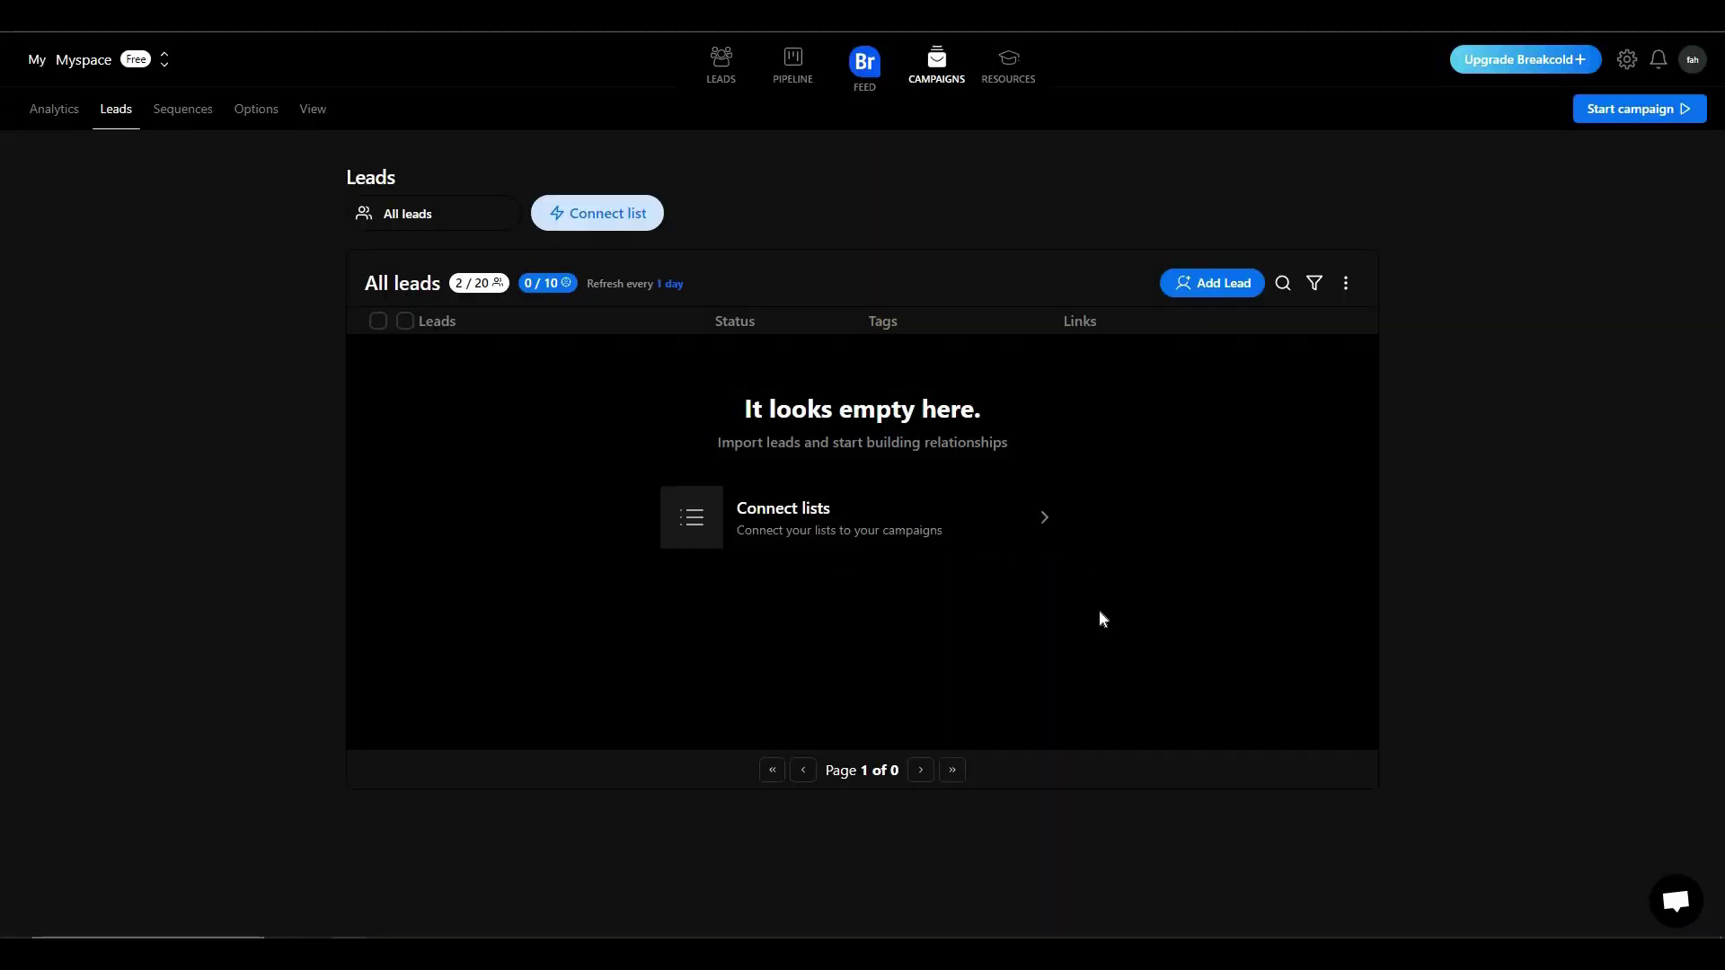
left_click(622, 217)
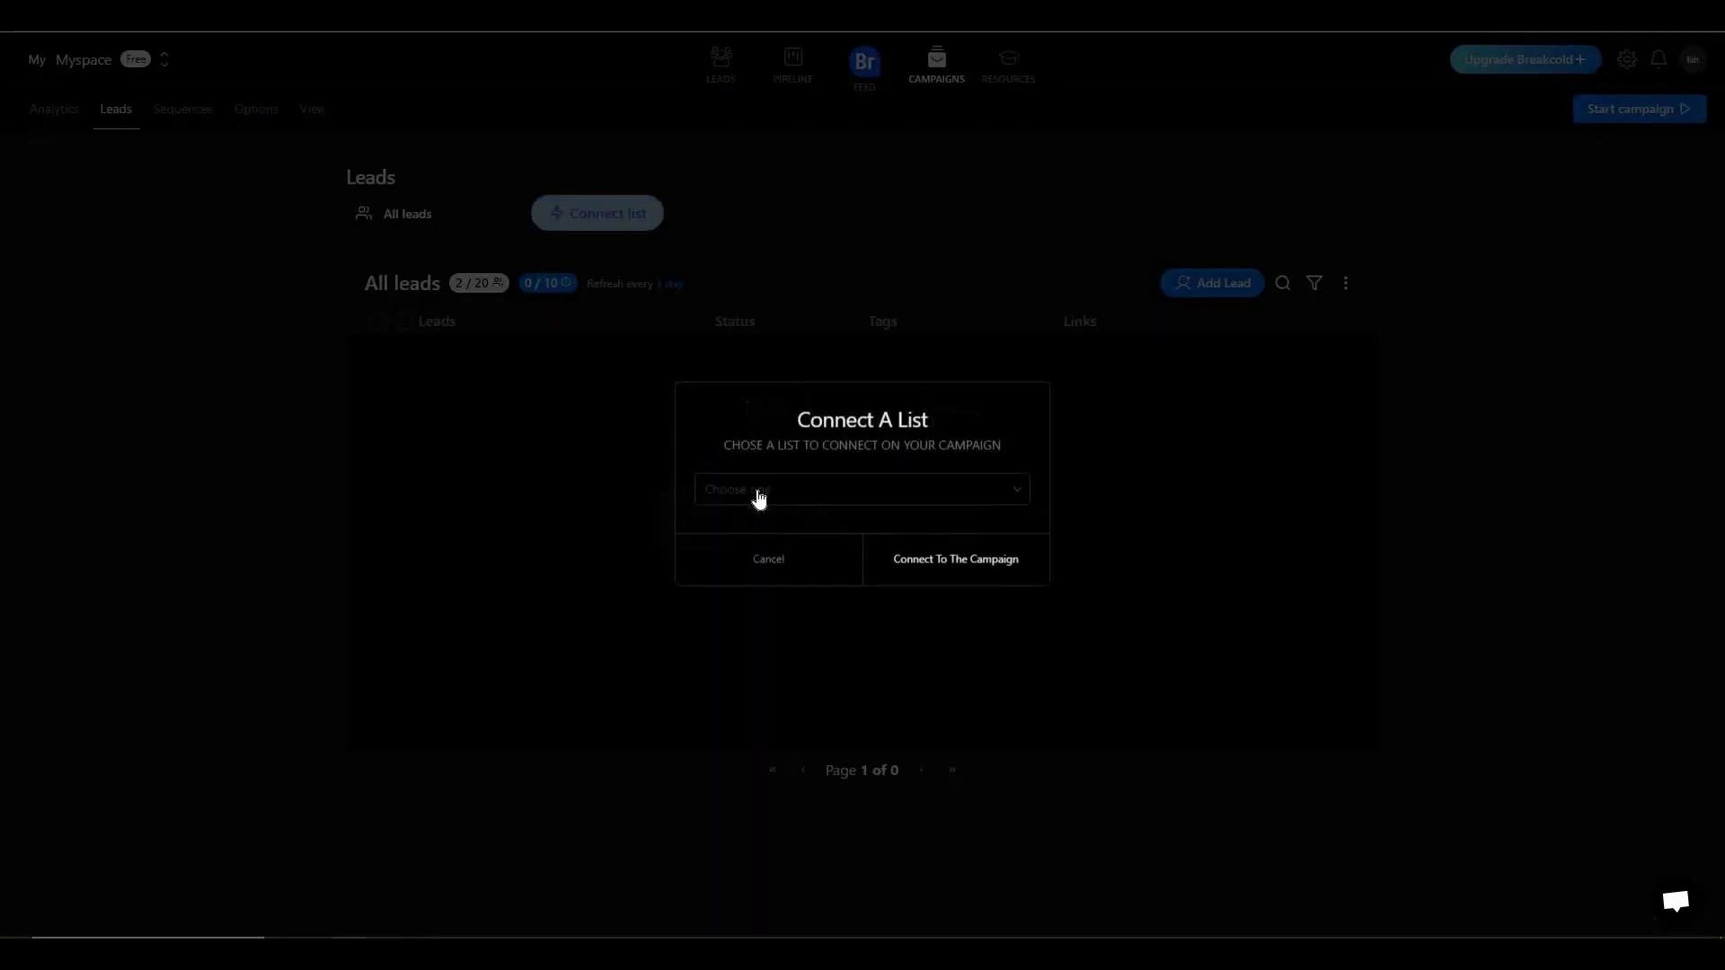
left_click(755, 492)
left_click(936, 566)
left_click(936, 564)
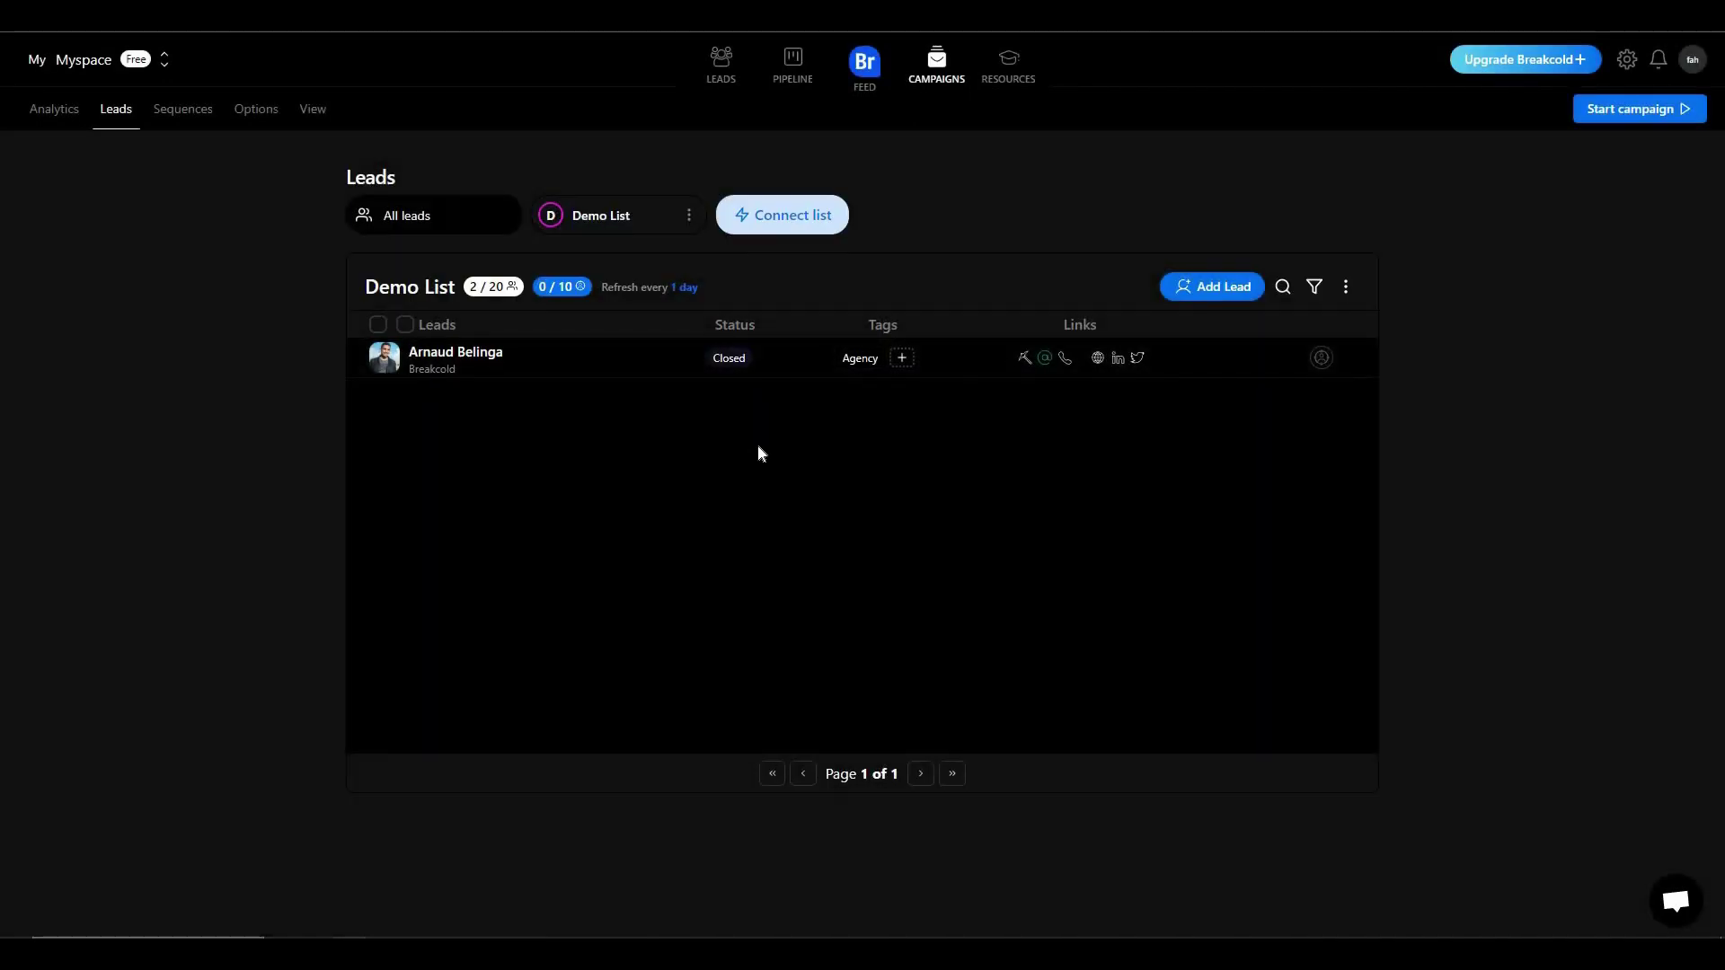
Step: Review the campaign's analytics, including the activity graph, email rates and activity stream
left_click(64, 115)
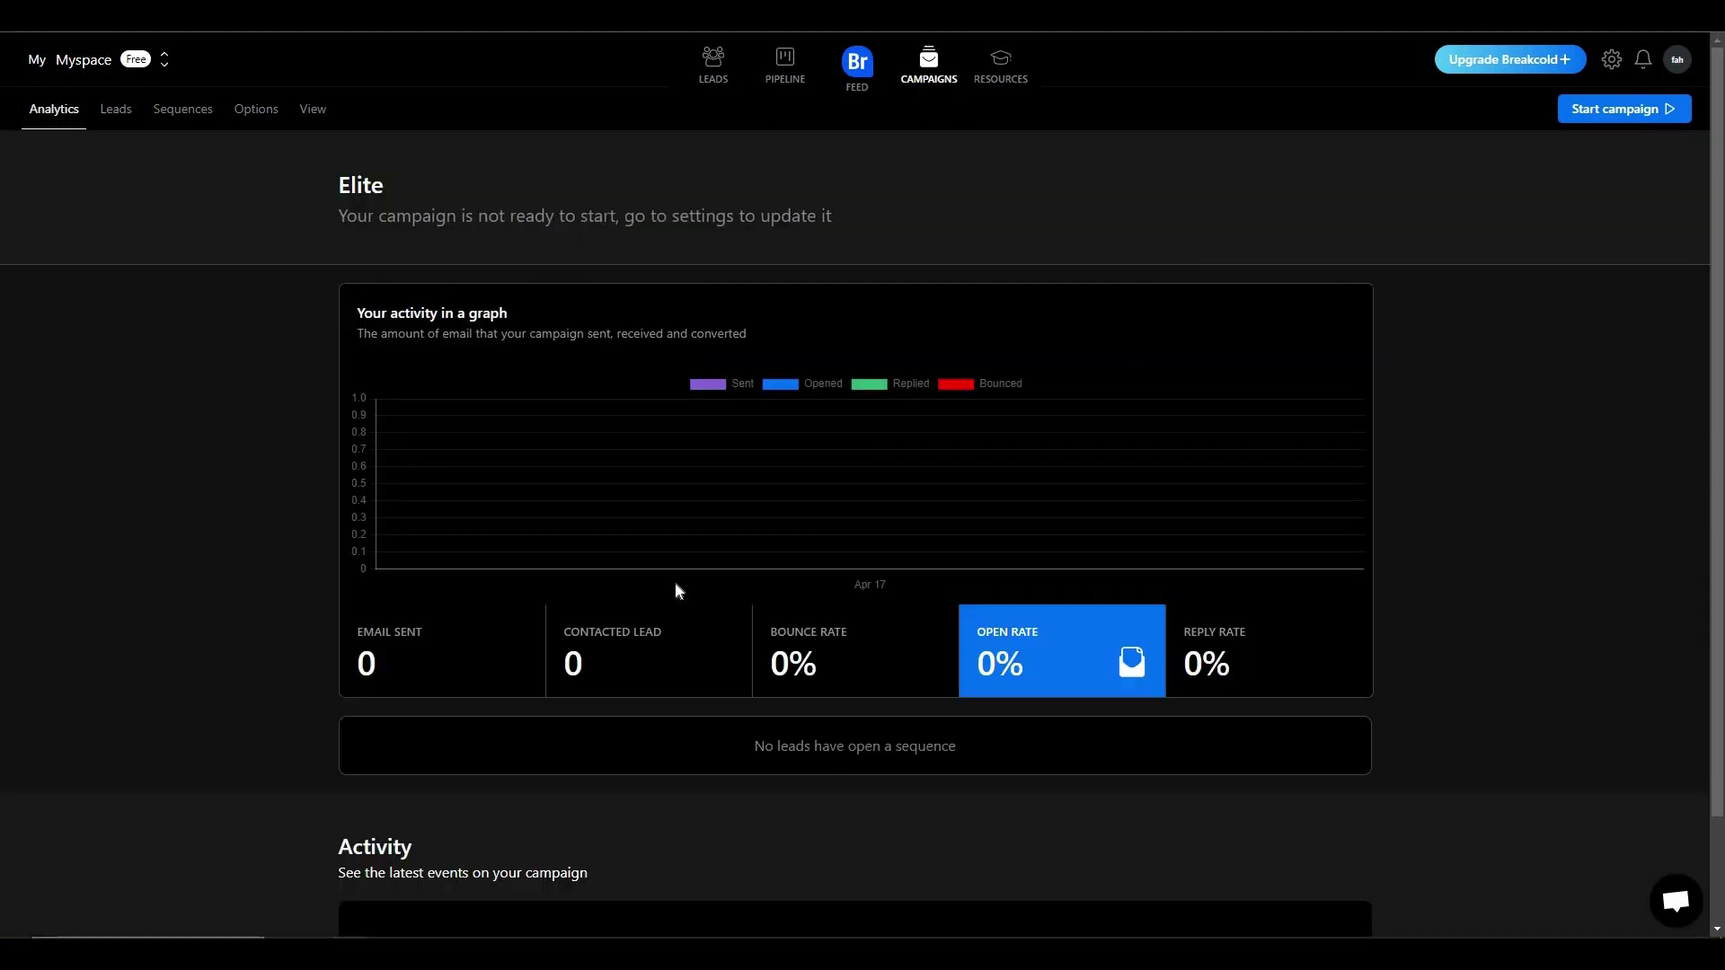
scroll(416, 585, "down", 1)
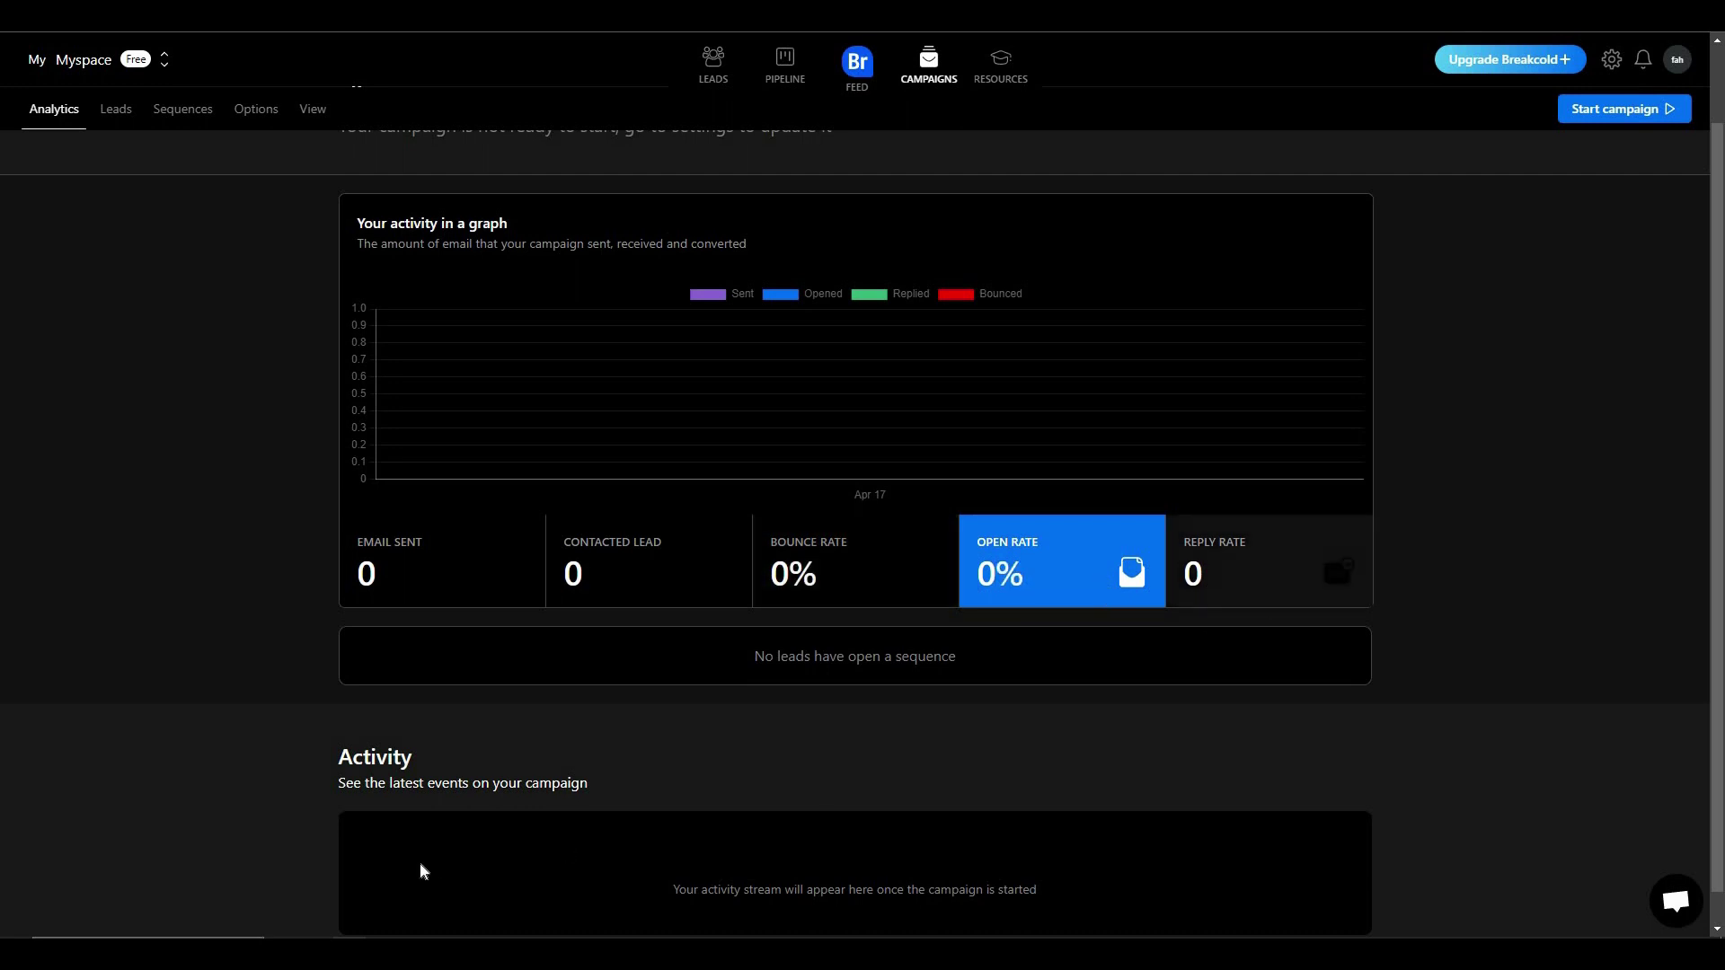
scroll(424, 871, "down", 1)
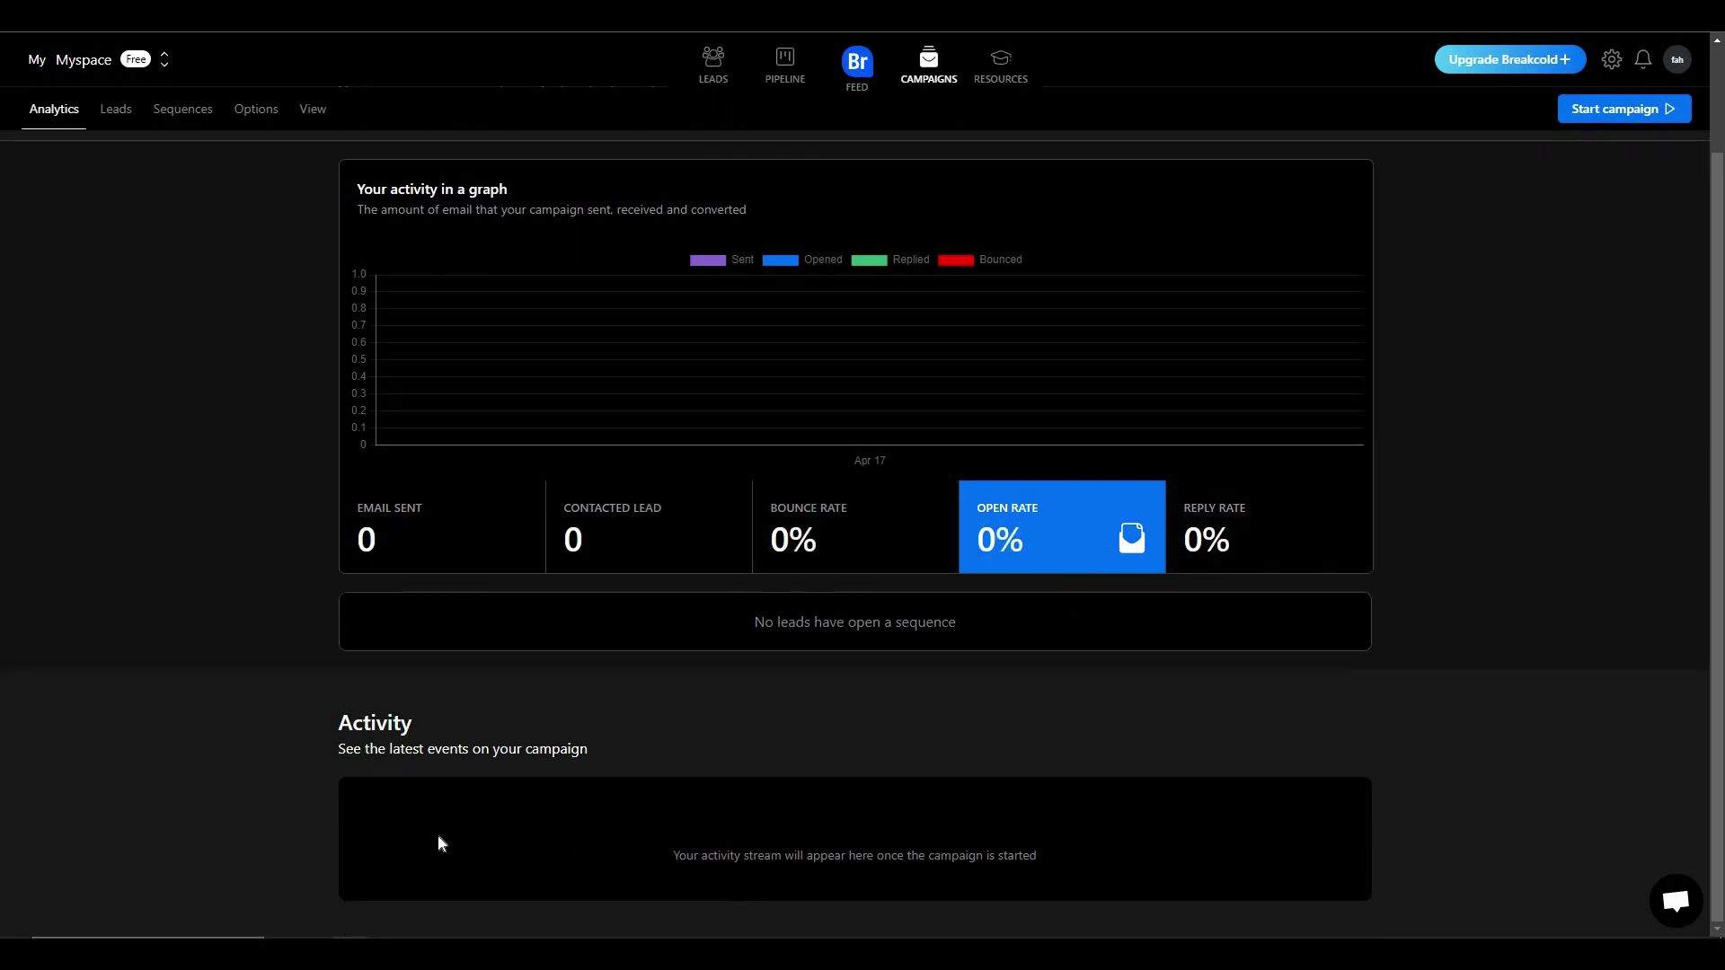
Step: Add two email steps to the campaign's sequence, leaving their subjects and bodies empty
left_click(179, 117)
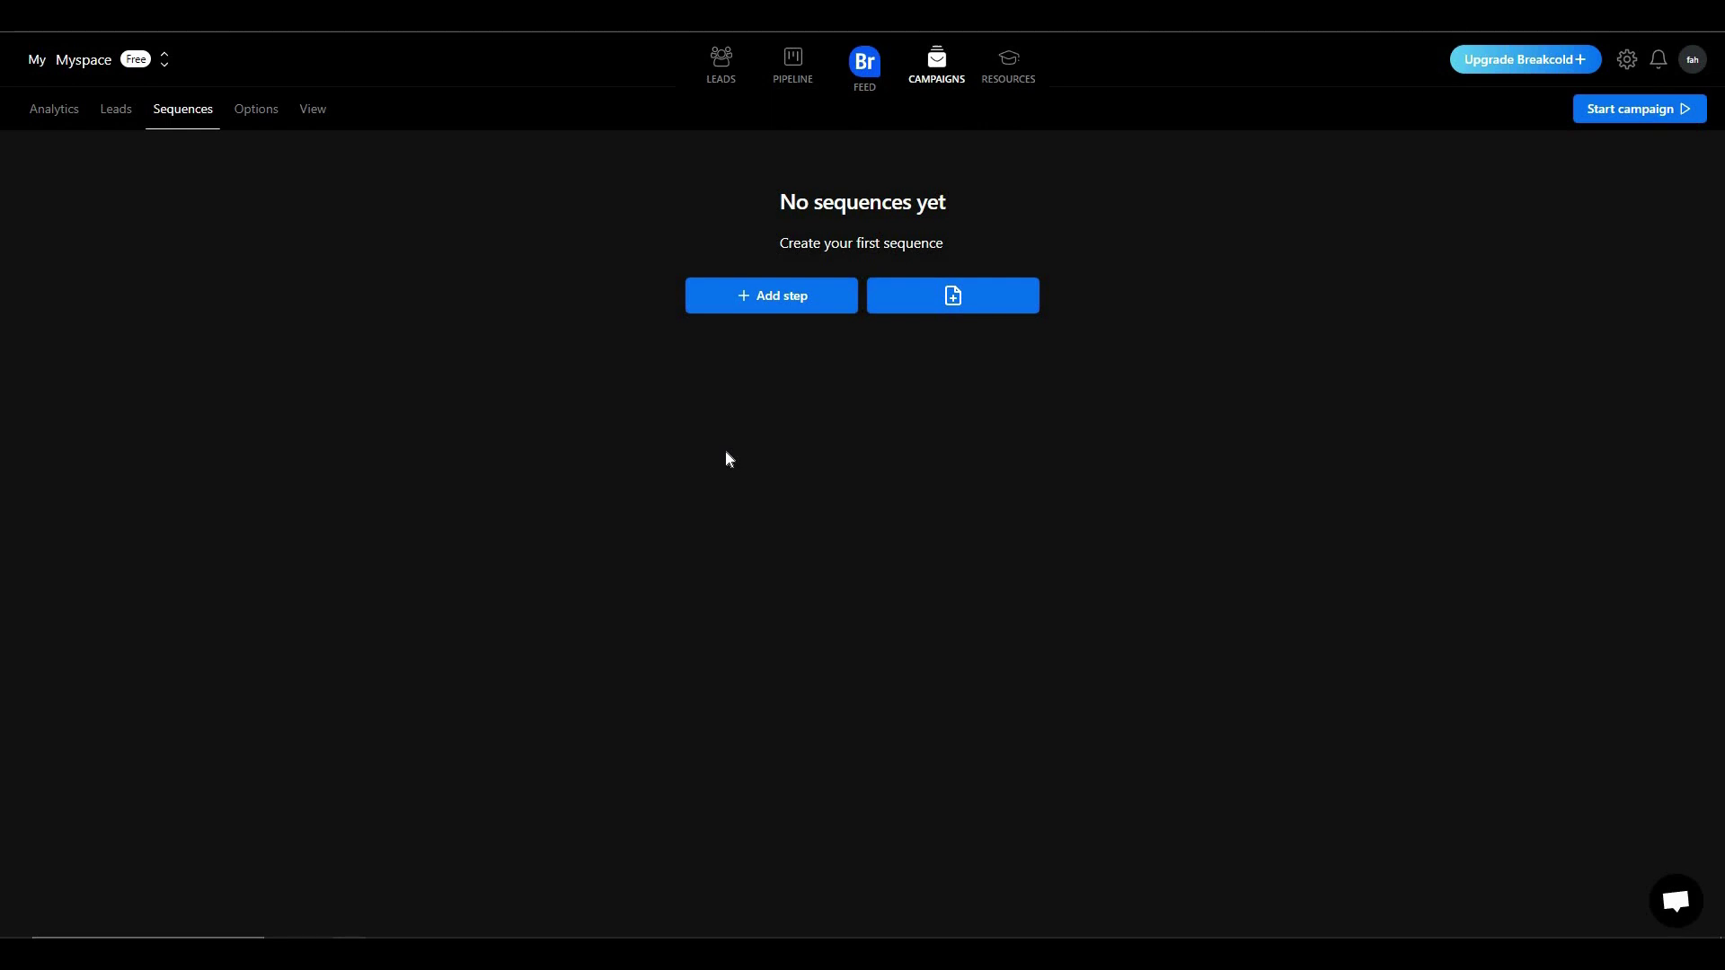
left_click(833, 306)
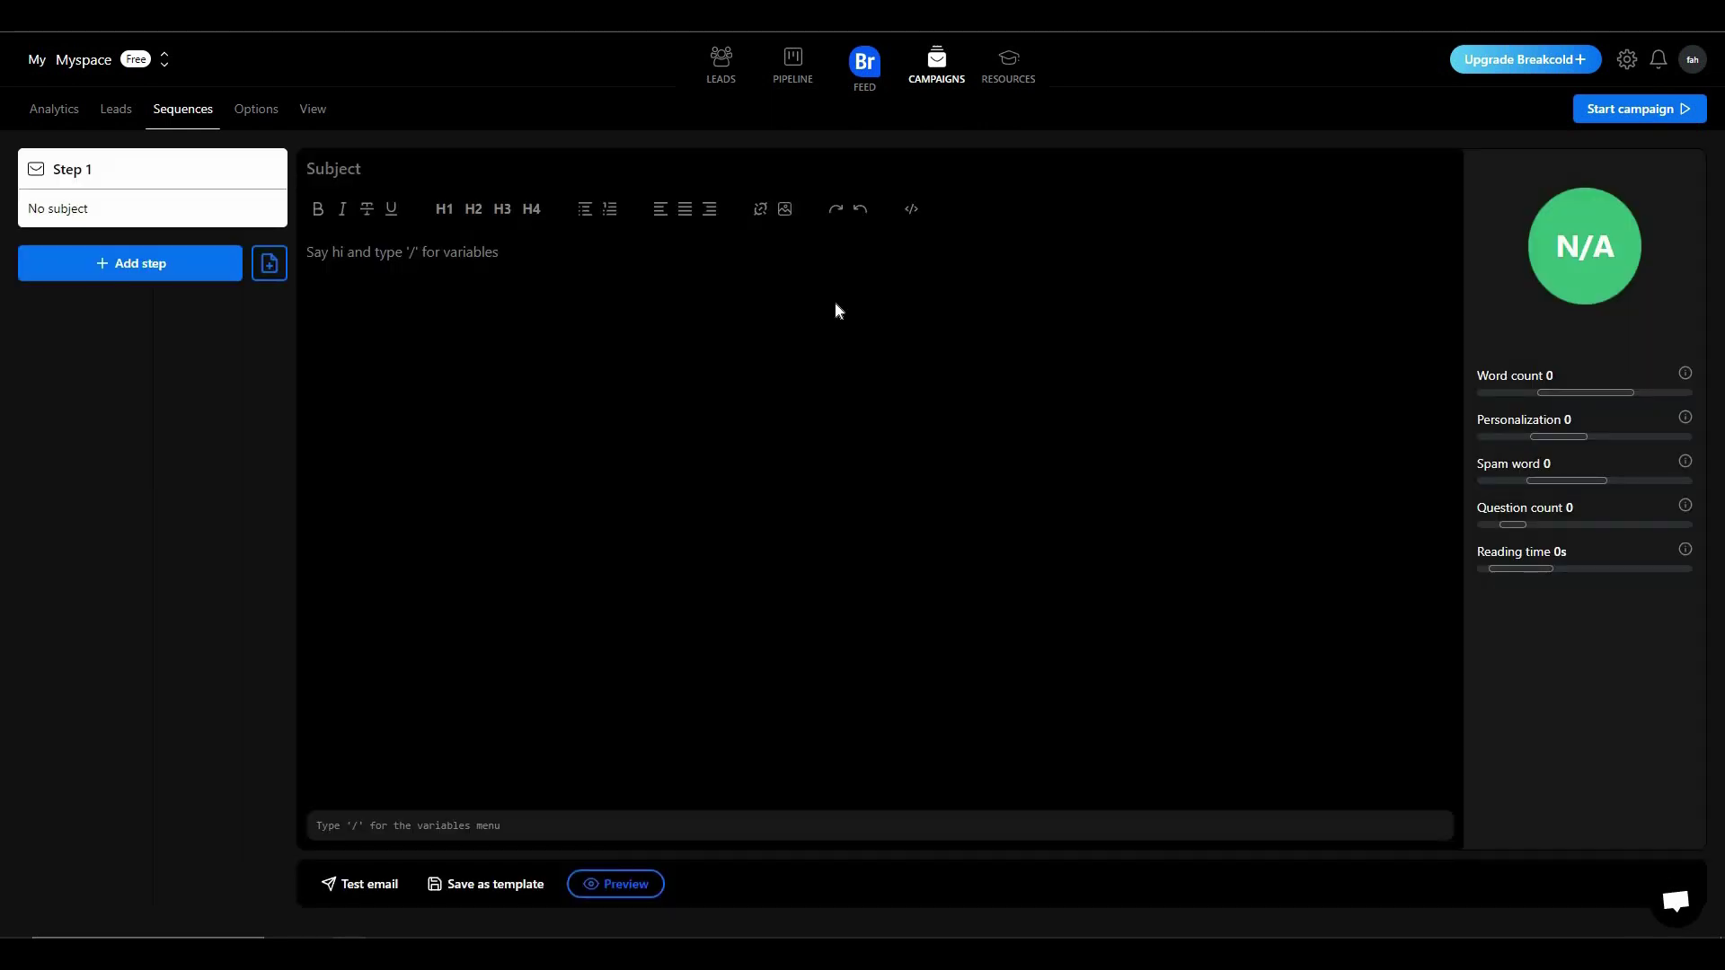
left_click(197, 272)
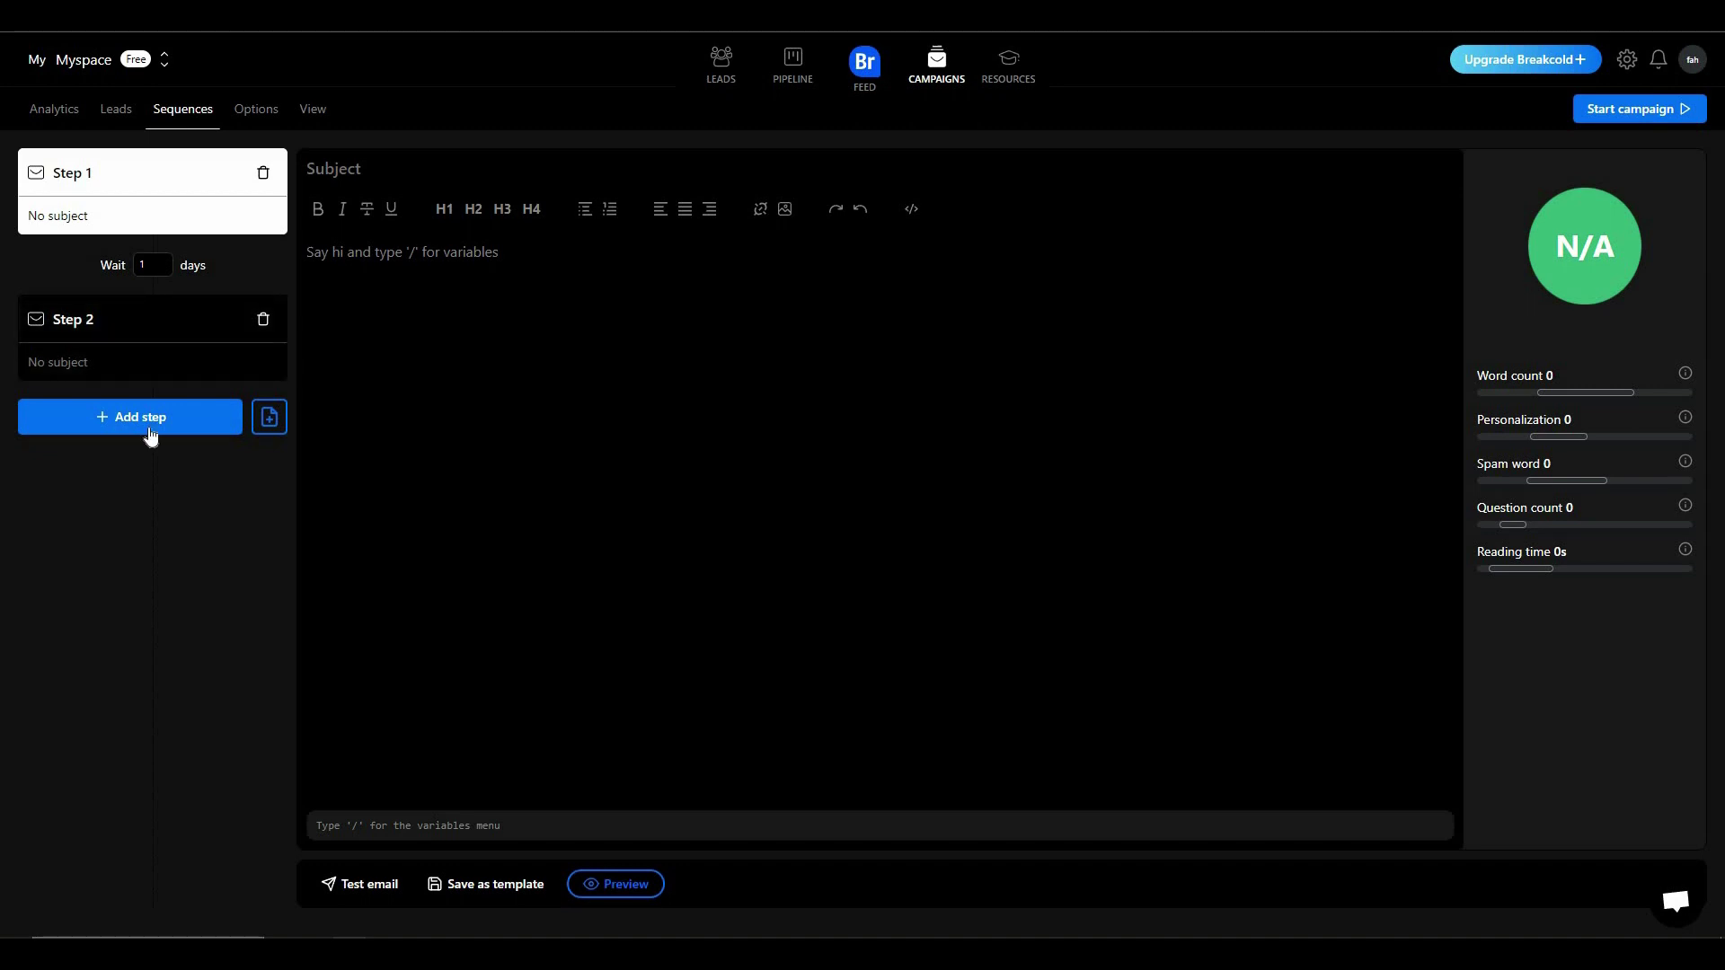
Step: Examine the campaign's settings for sending email, timing, days, daily limit, unsubscribe link, tracking and stop conditions, and check its view page
left_click(260, 110)
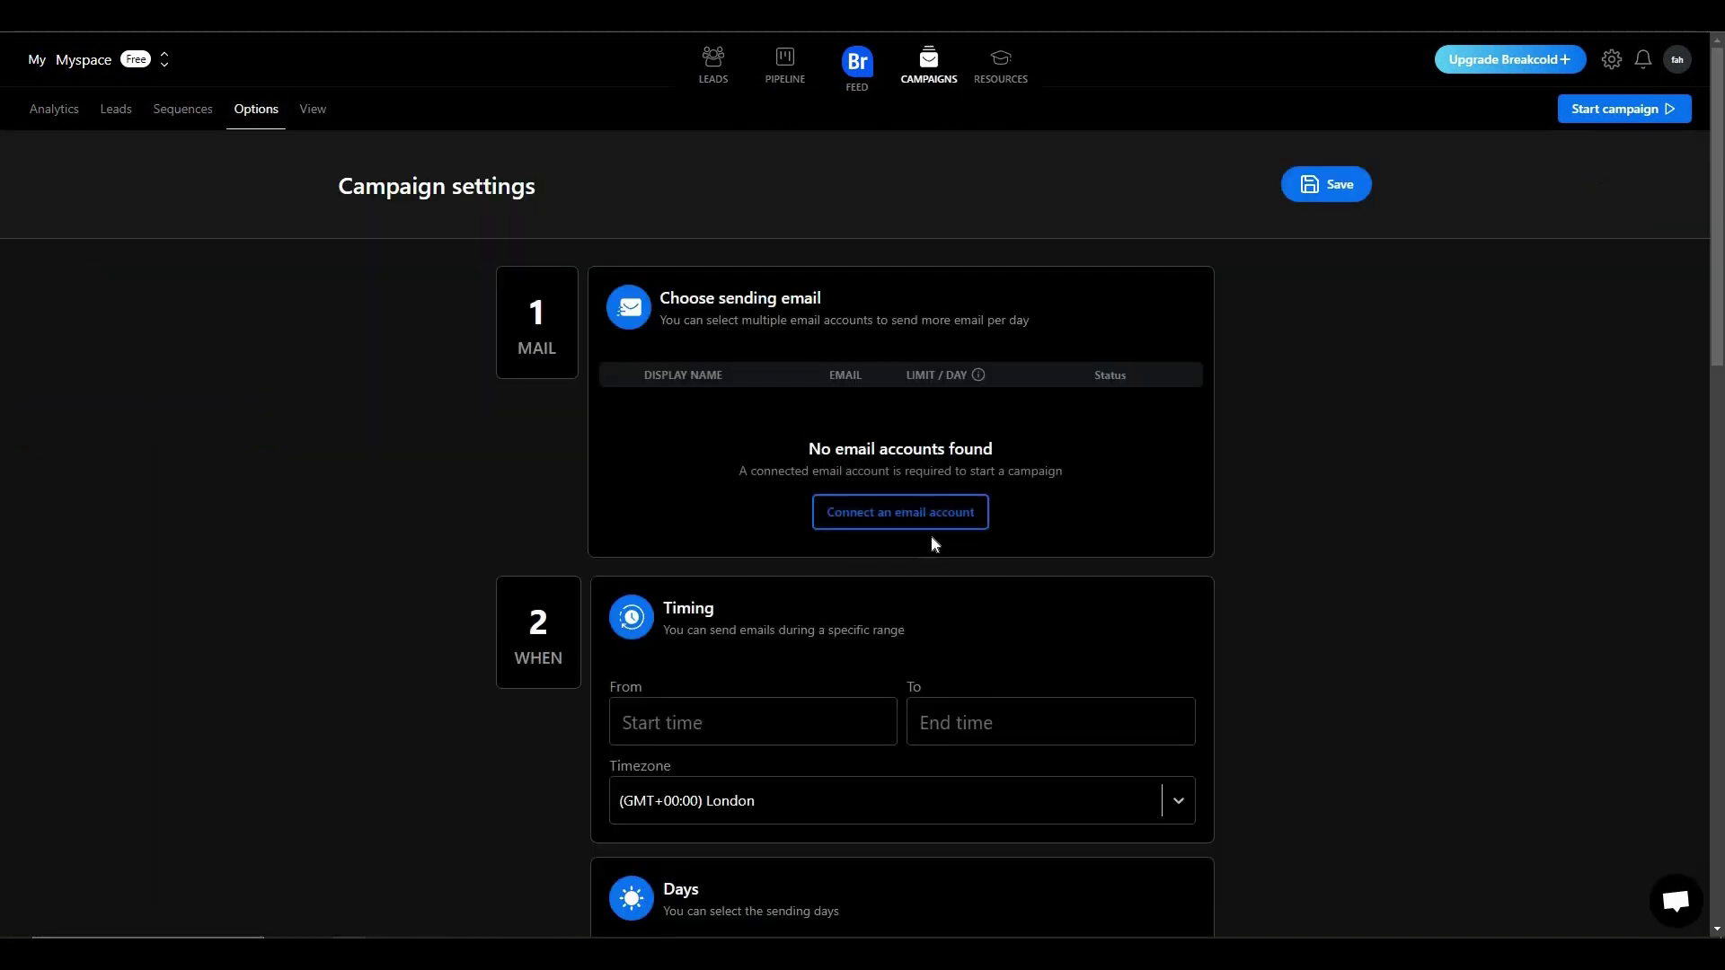
scroll(692, 394, "down", 3)
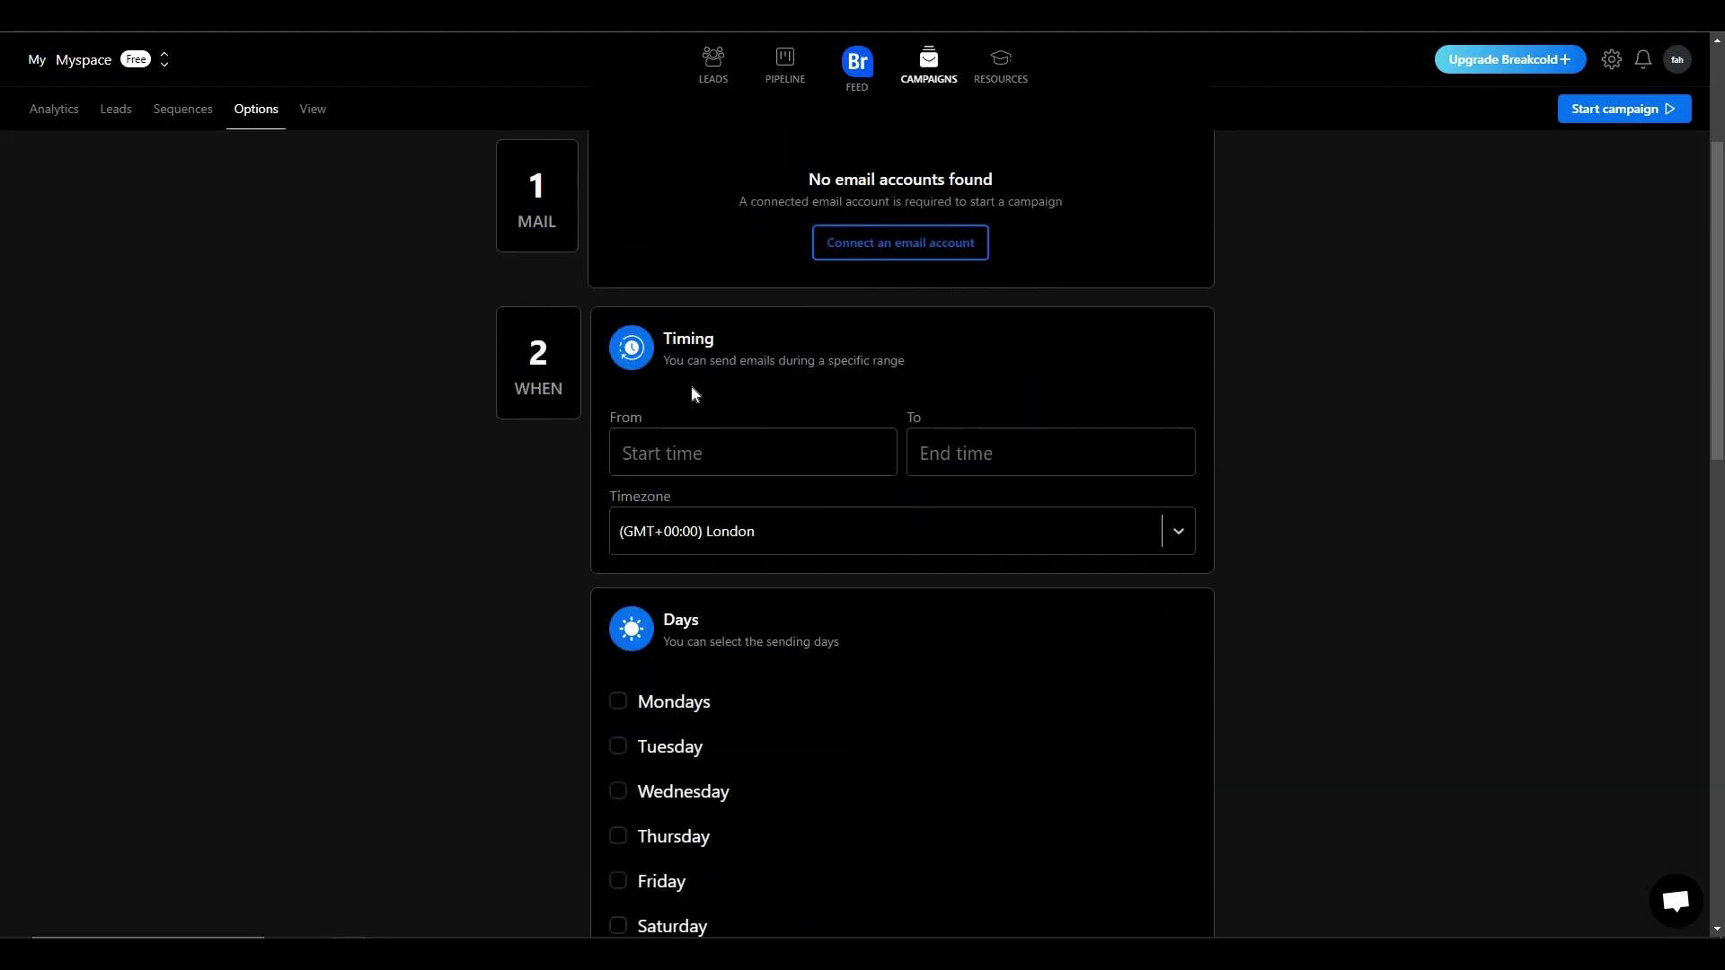
scroll(866, 682, "down", 4)
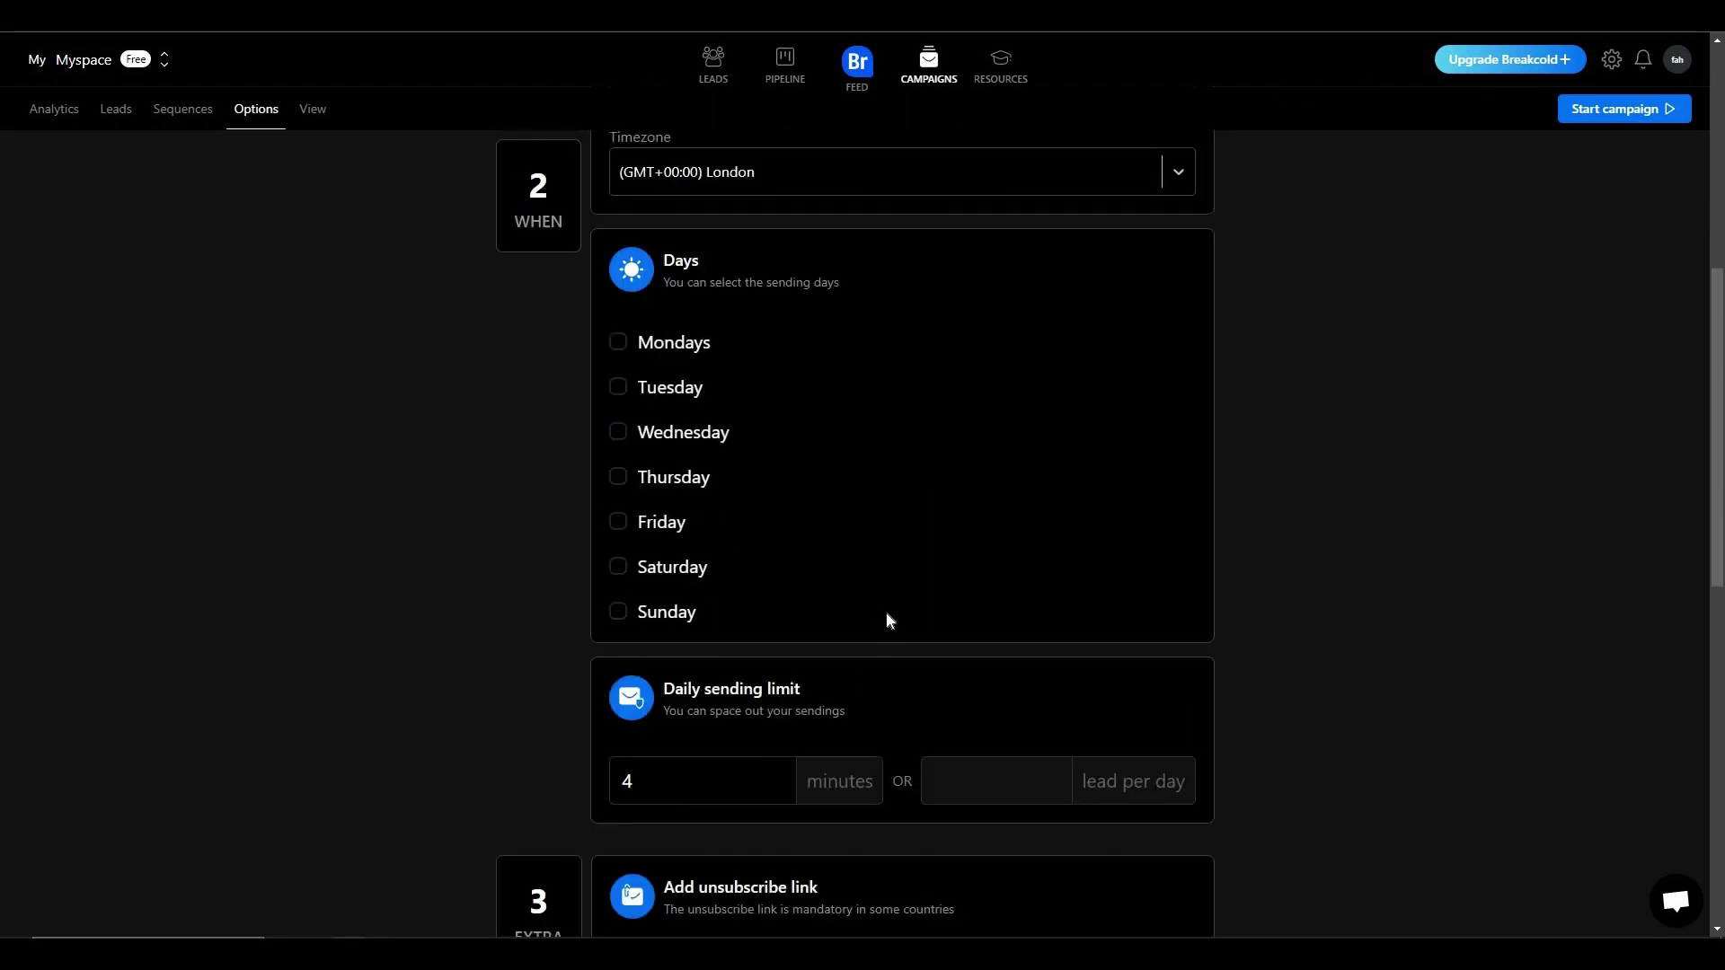
scroll(887, 620, "down", 3)
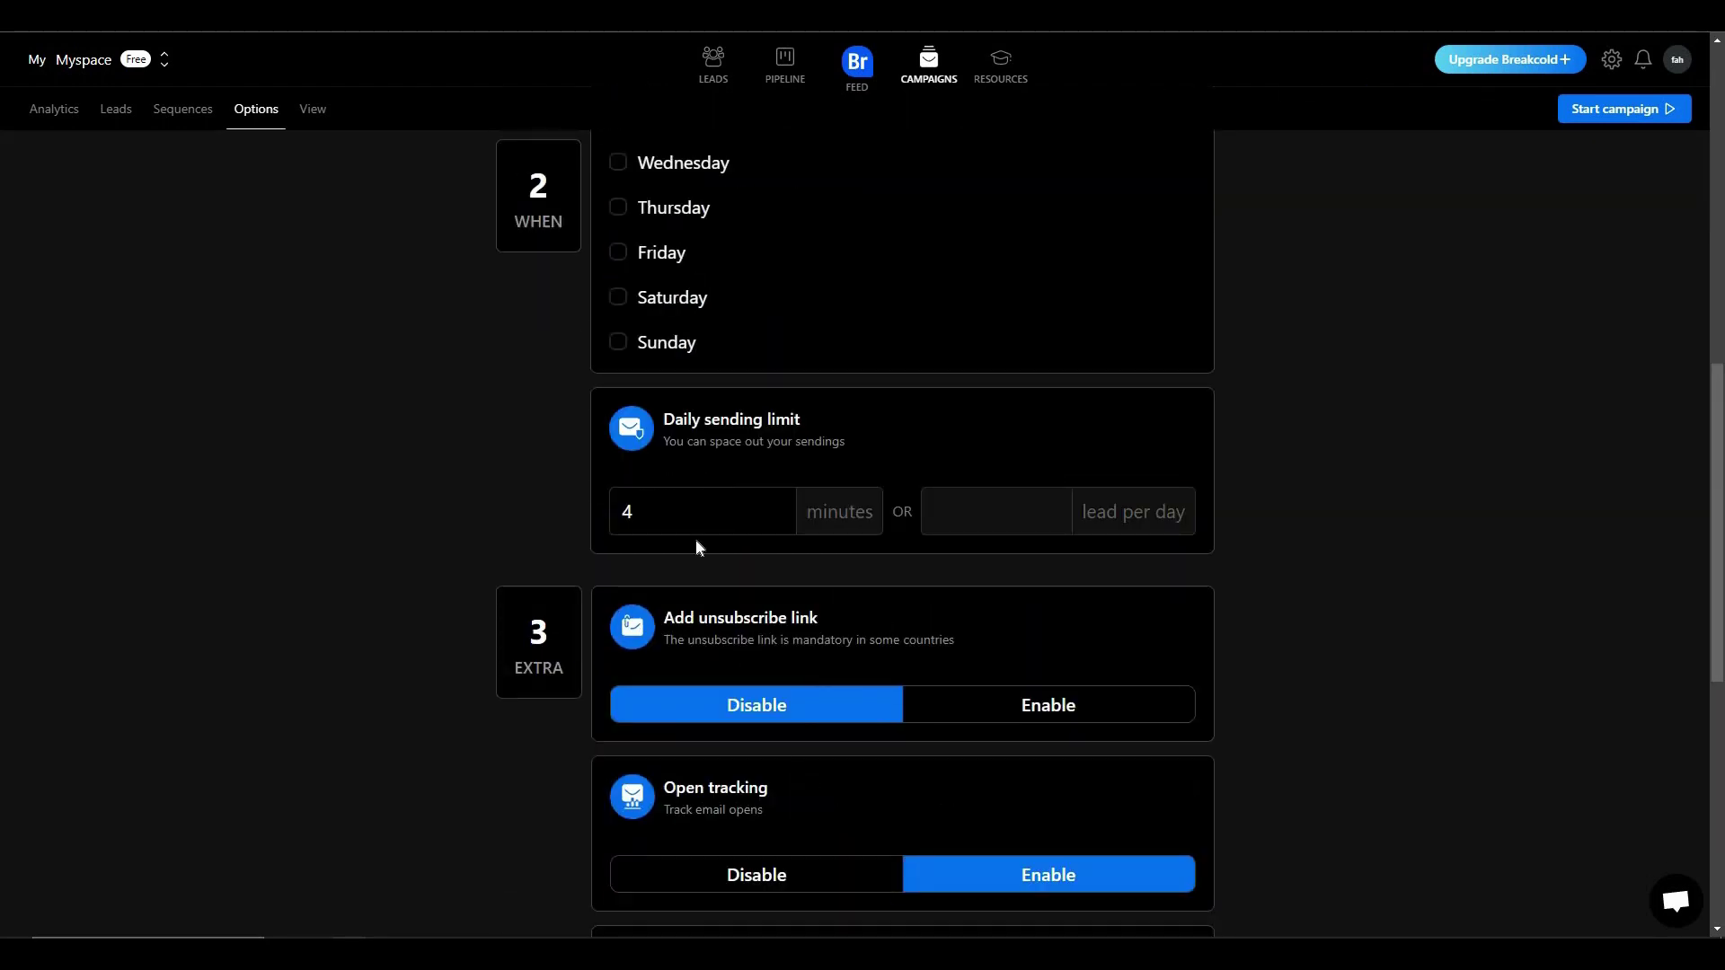
scroll(701, 548, "down", 1)
scroll(862, 575, "down", 2)
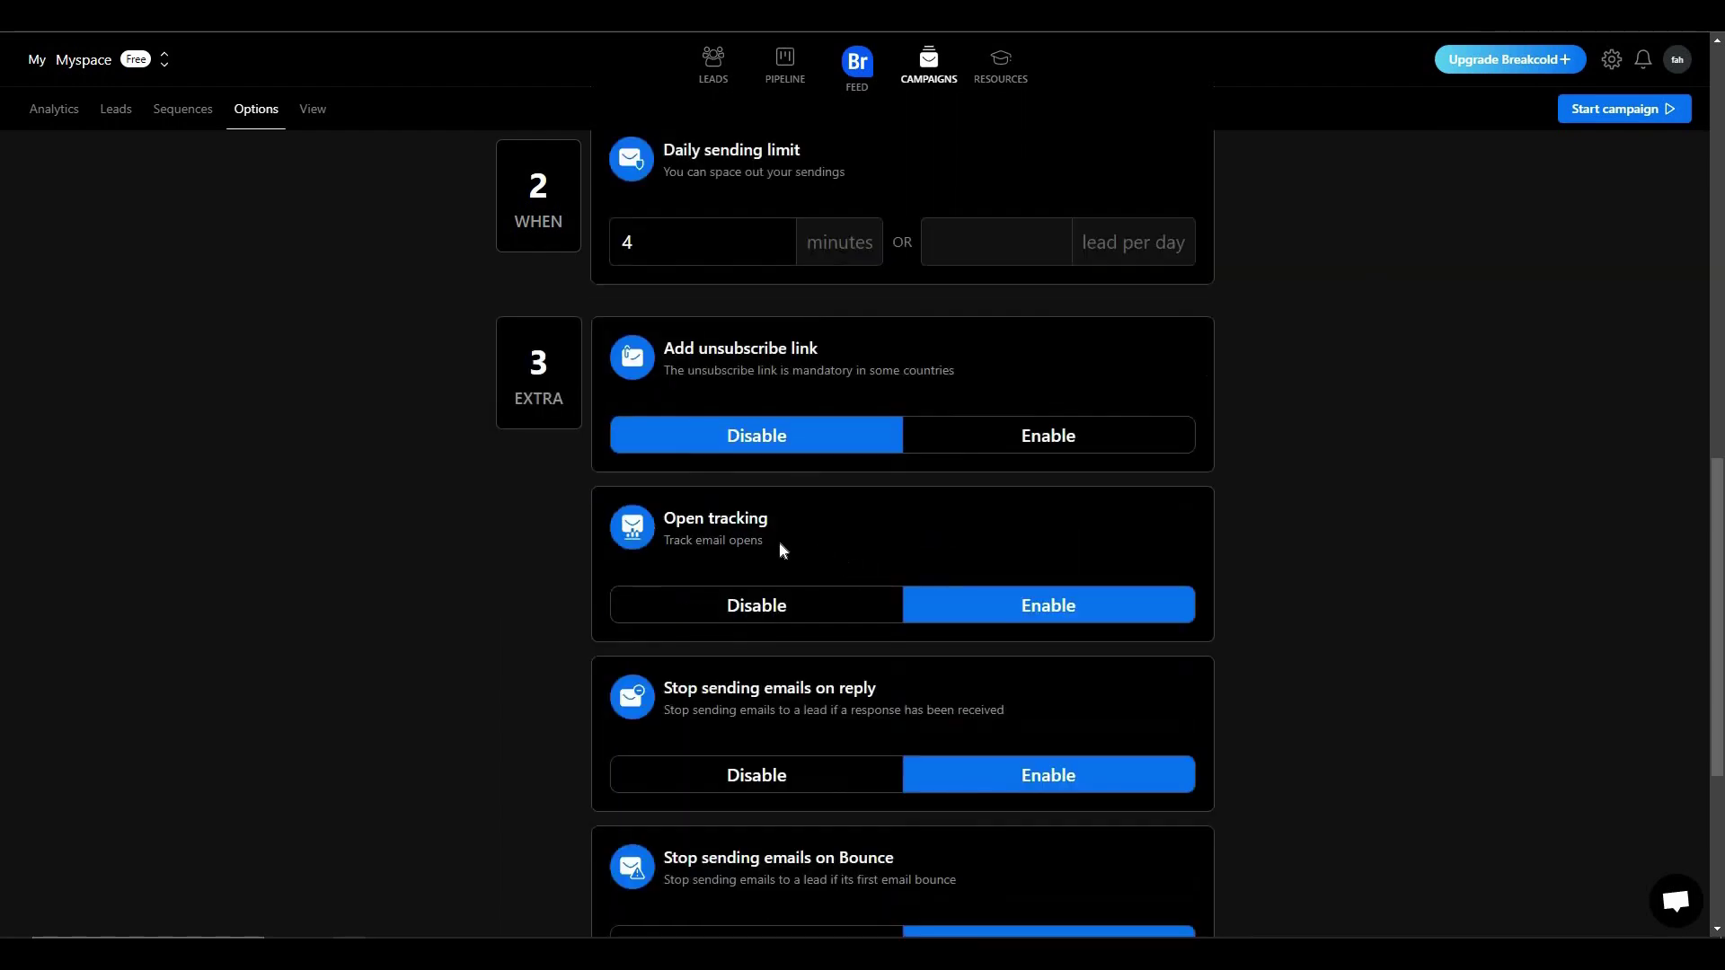
scroll(724, 548, "down", 2)
scroll(917, 681, "down", 3)
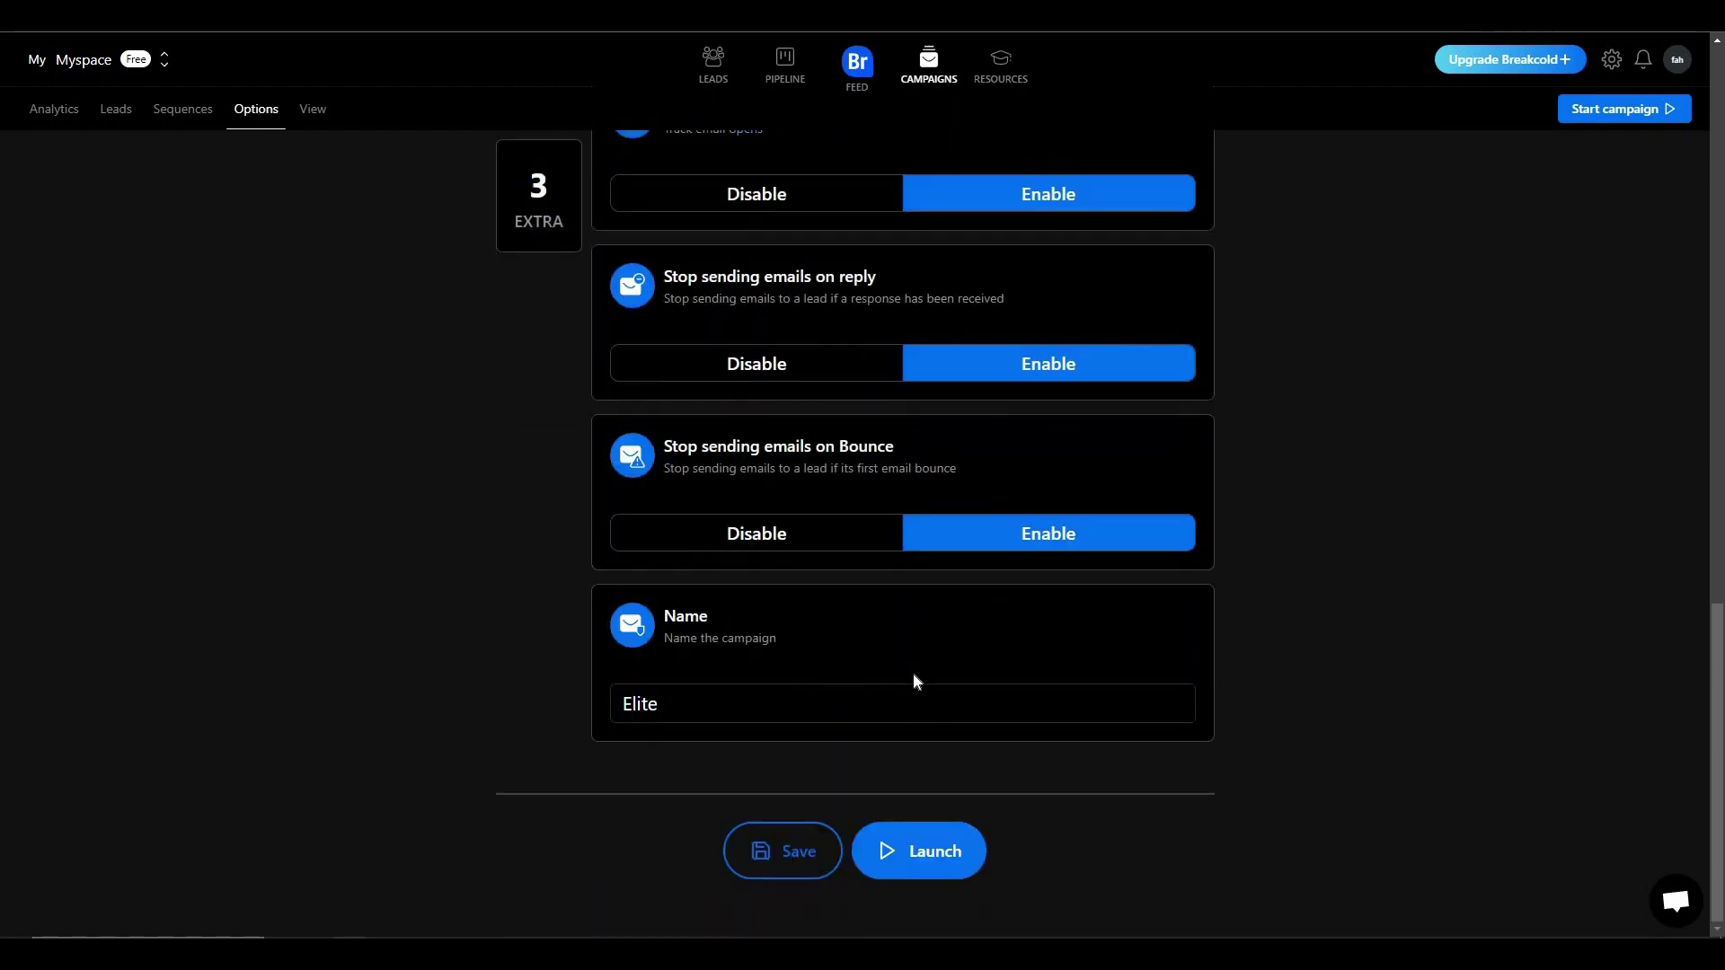
left_click(316, 120)
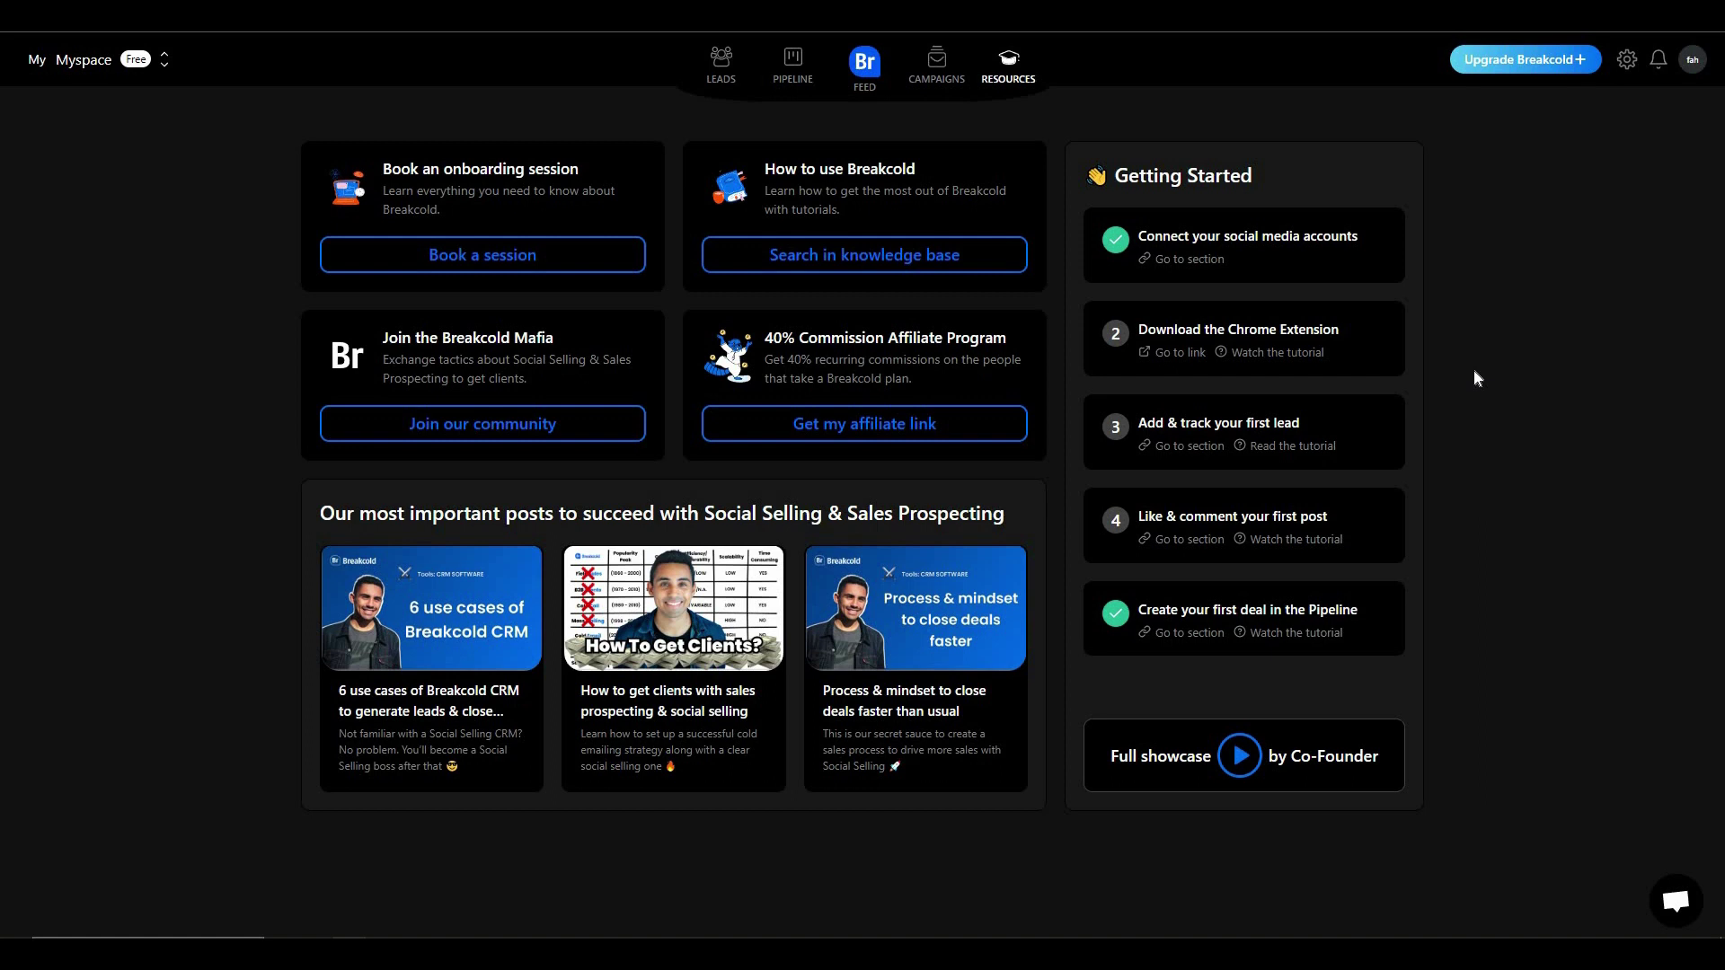
Step: View the Agency-tagged lead's profile from the leads list and check its icebreakers
left_click(728, 81)
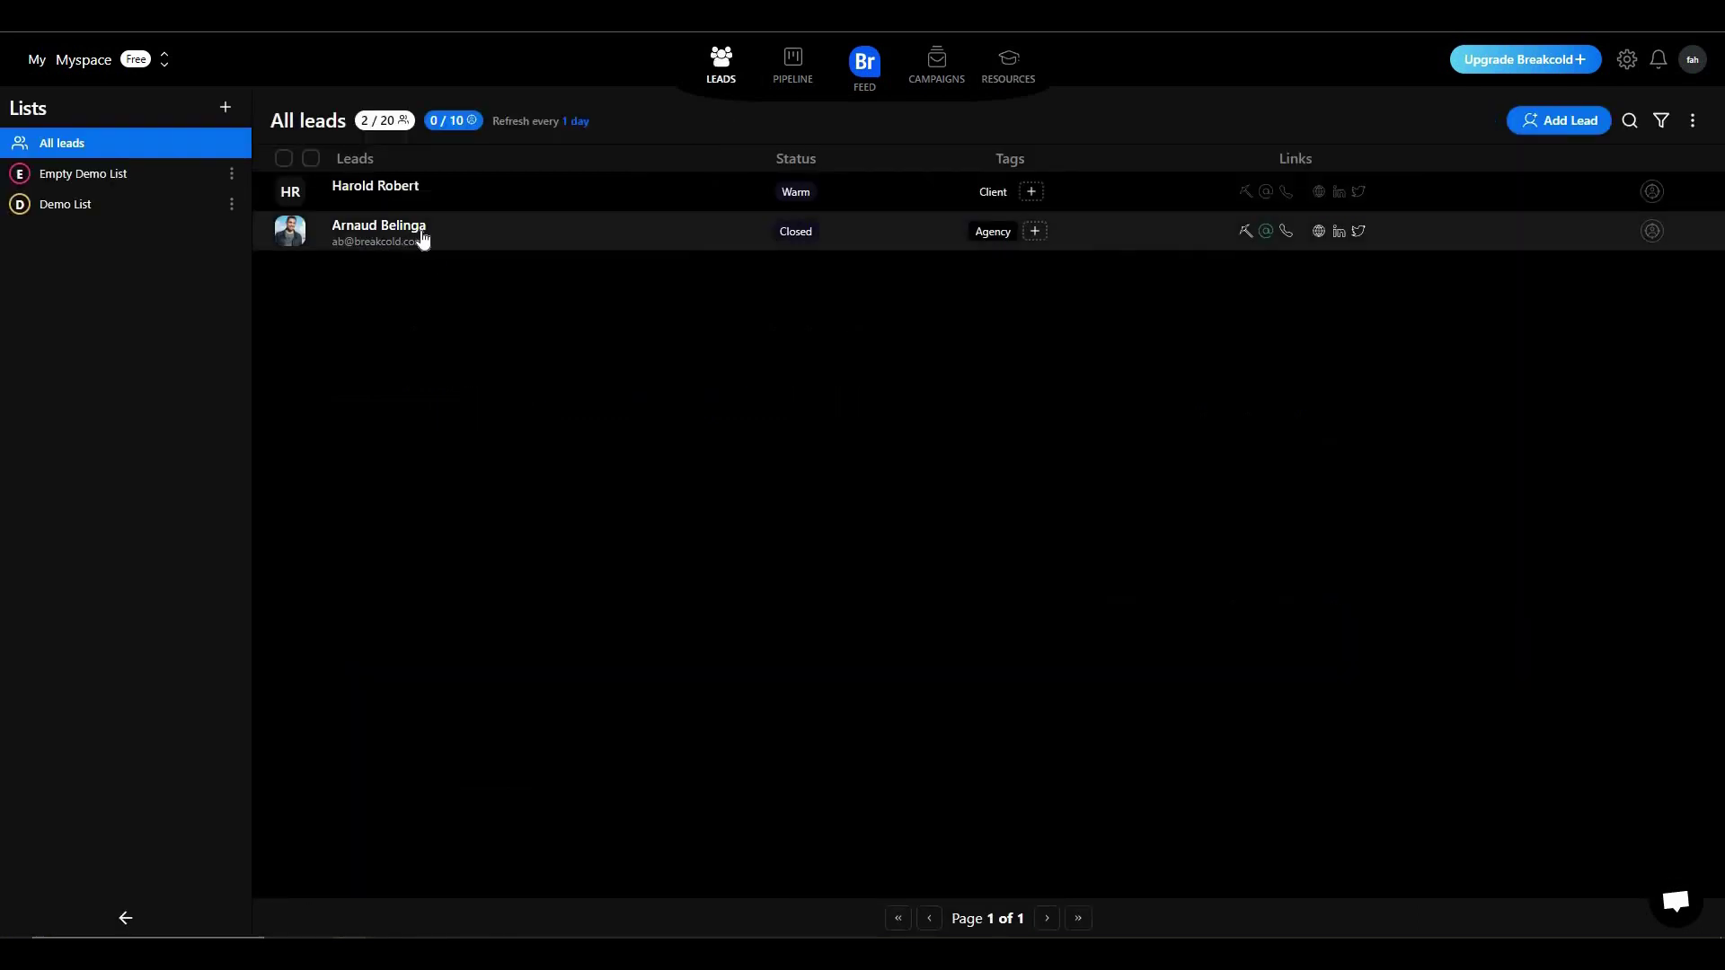
left_click(423, 238)
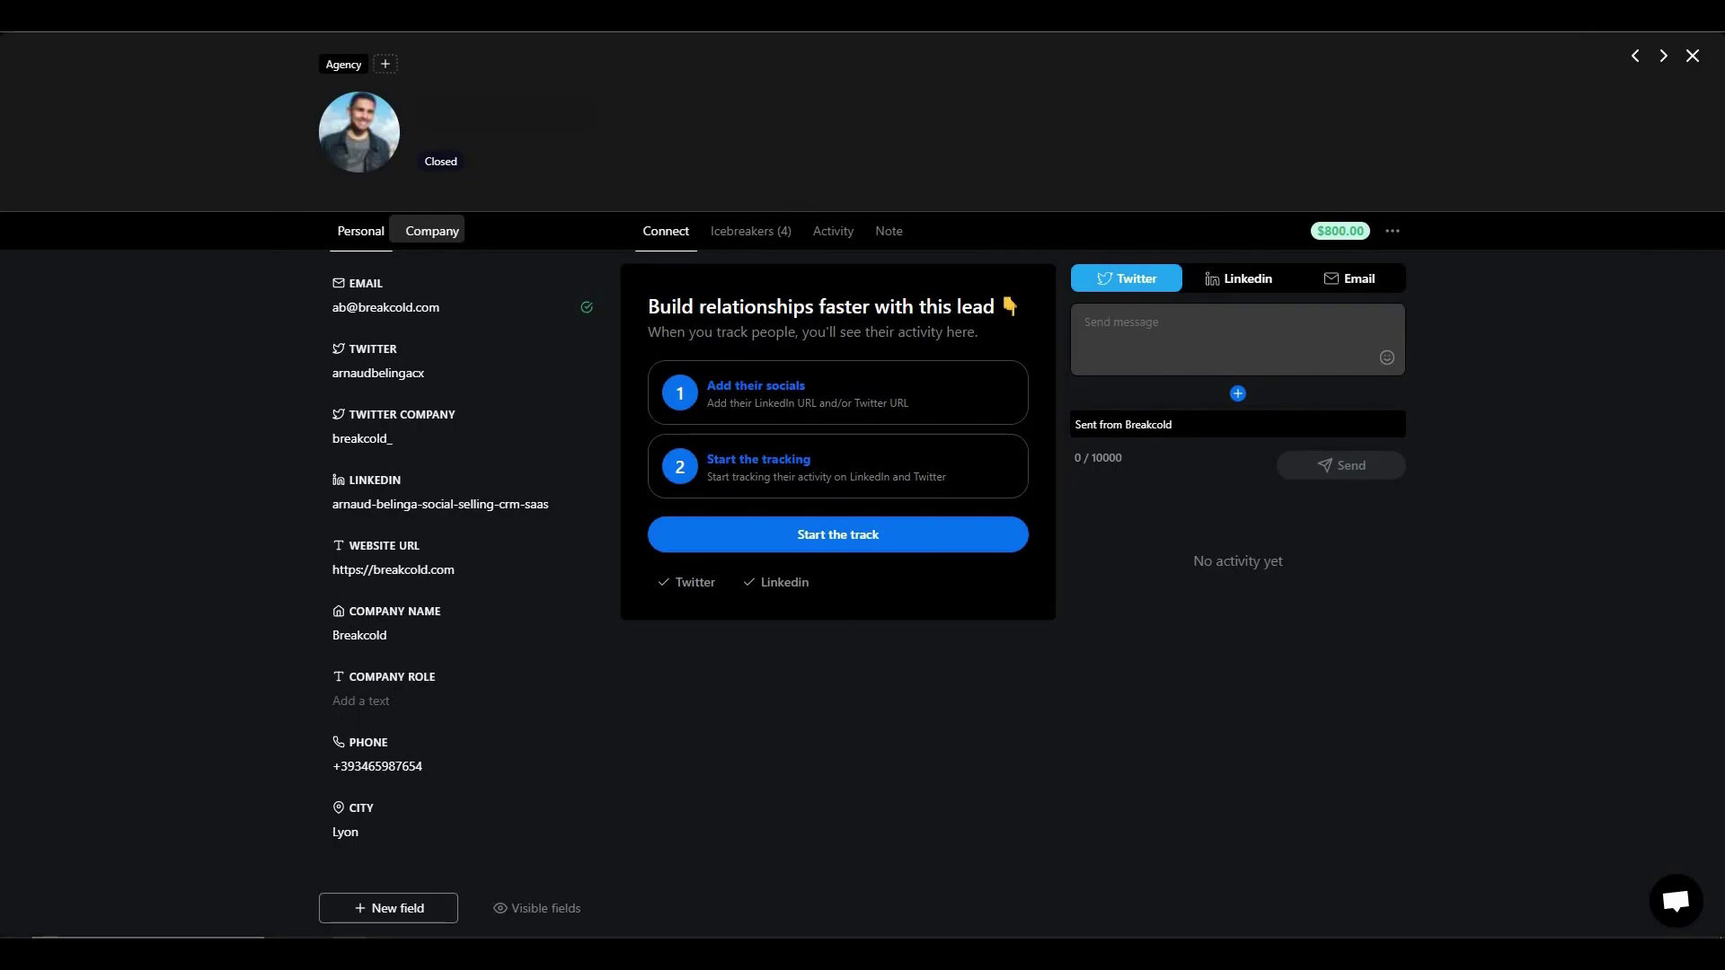
left_click(767, 240)
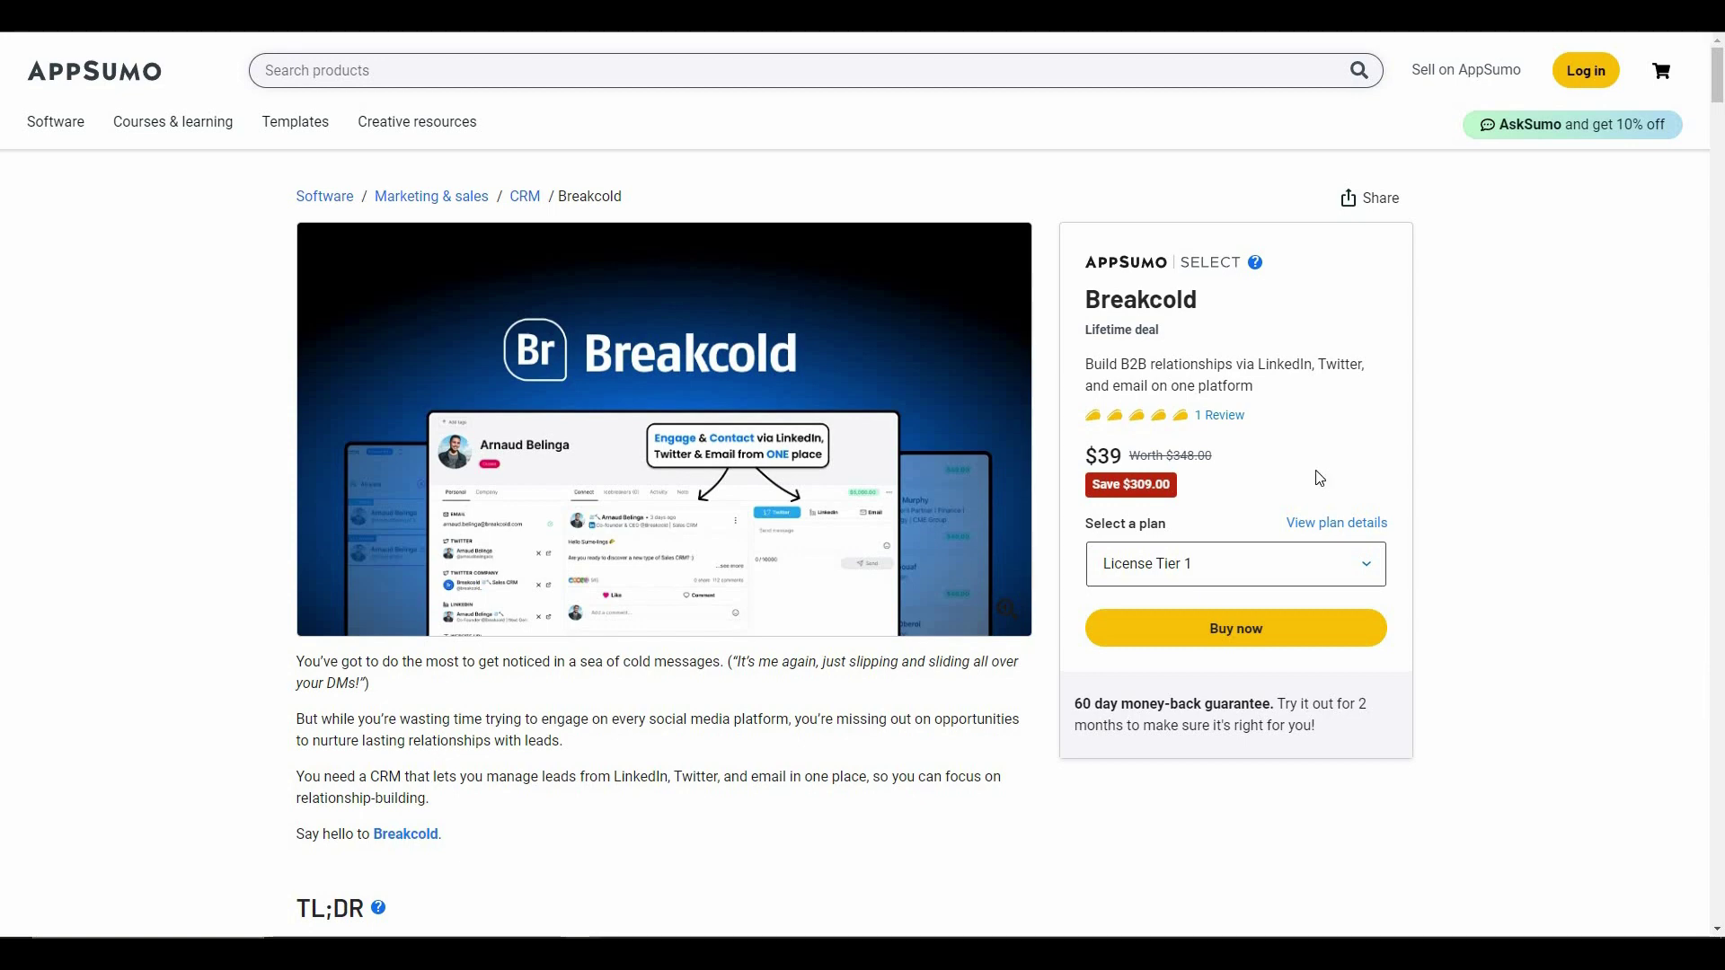
Step: Examine Breakcold's AppSumo deal page, from the overview through the features included in all plans to the license tiers
scroll(1288, 477, "down", 20)
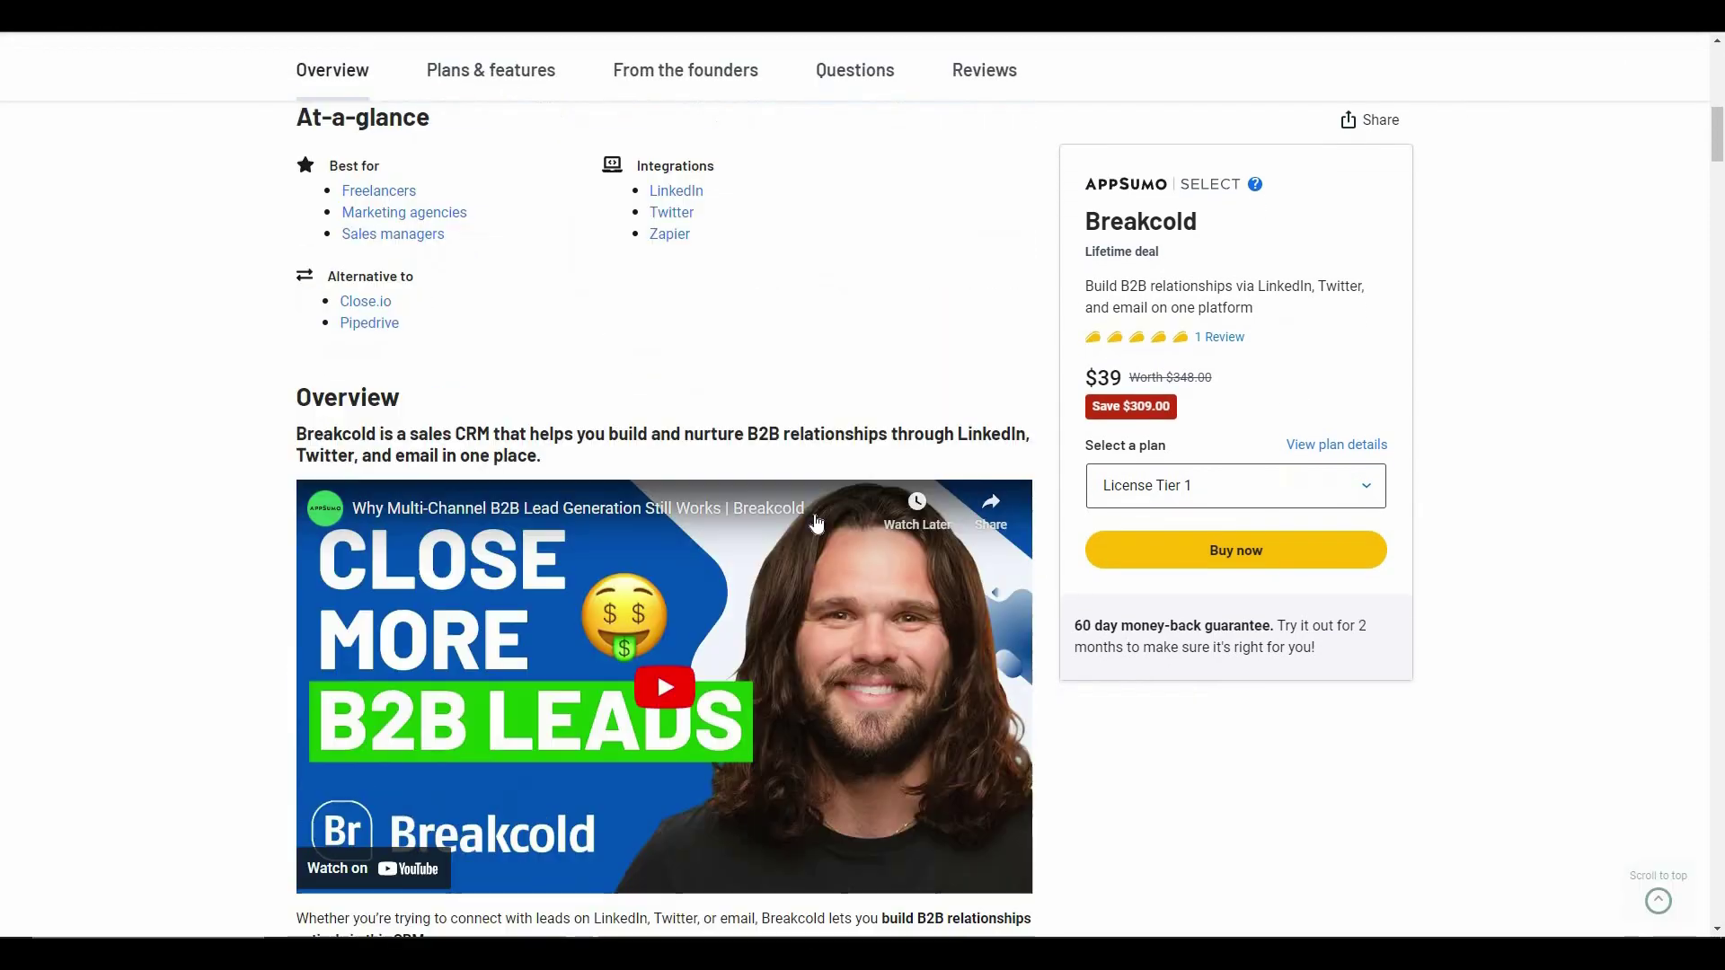
scroll(815, 527, "down", 14)
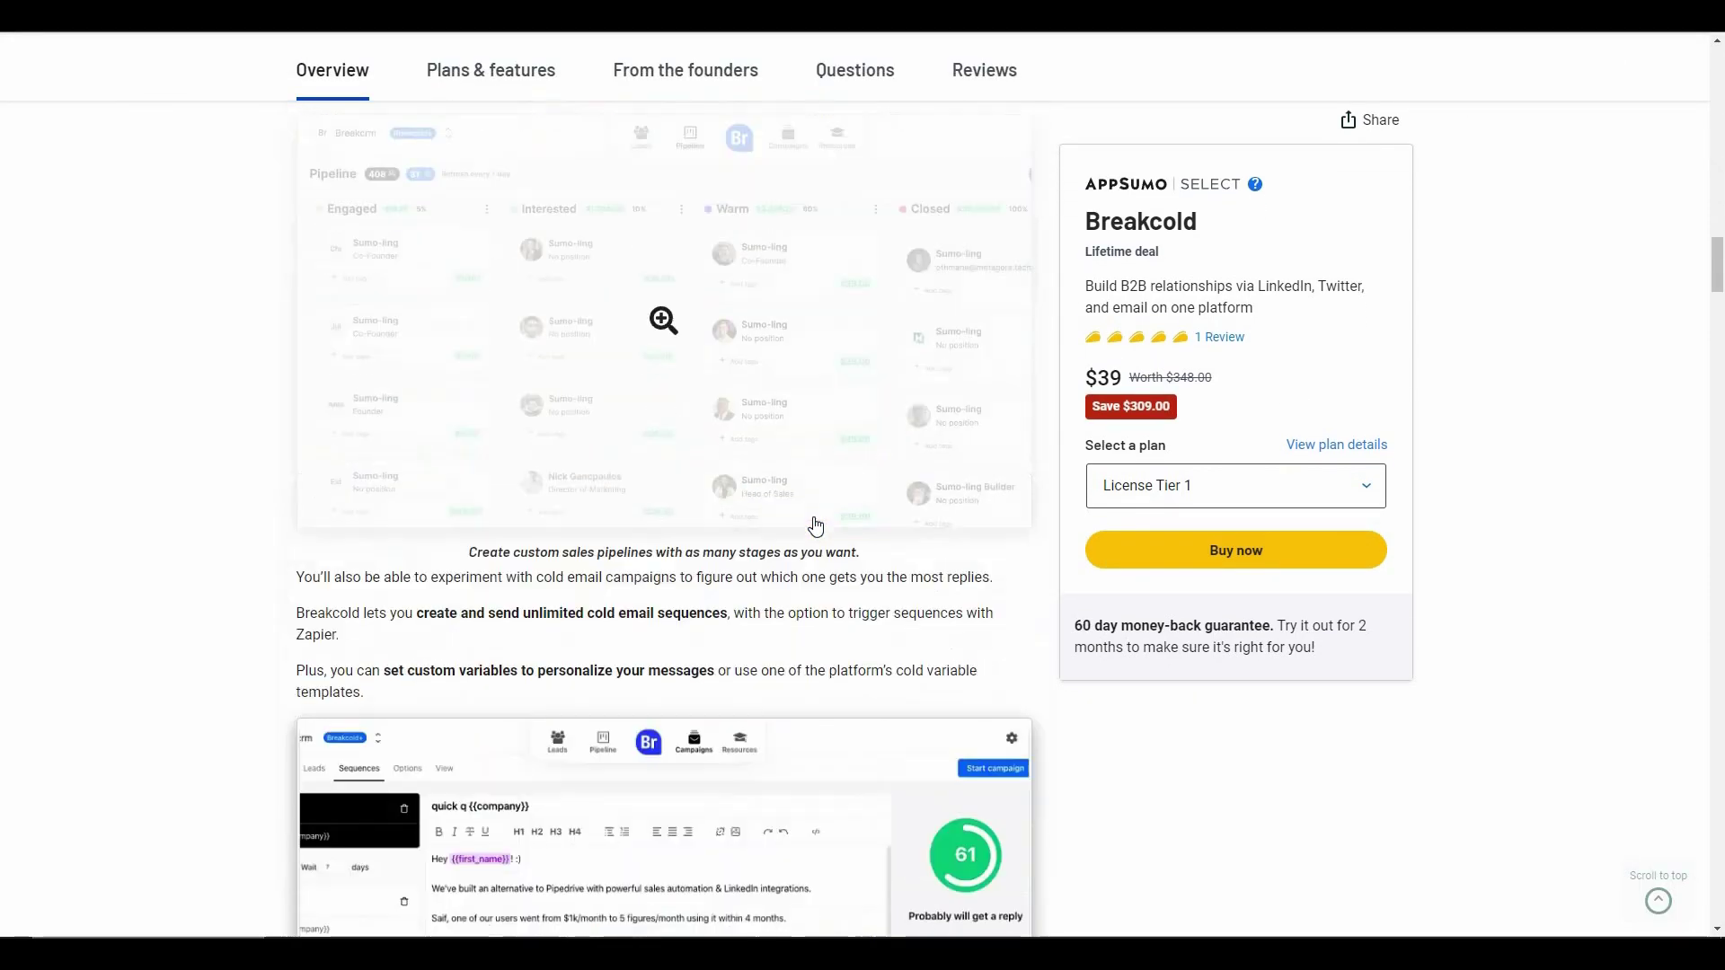
scroll(629, 450, "down", 7)
scroll(421, 361, "down", 3)
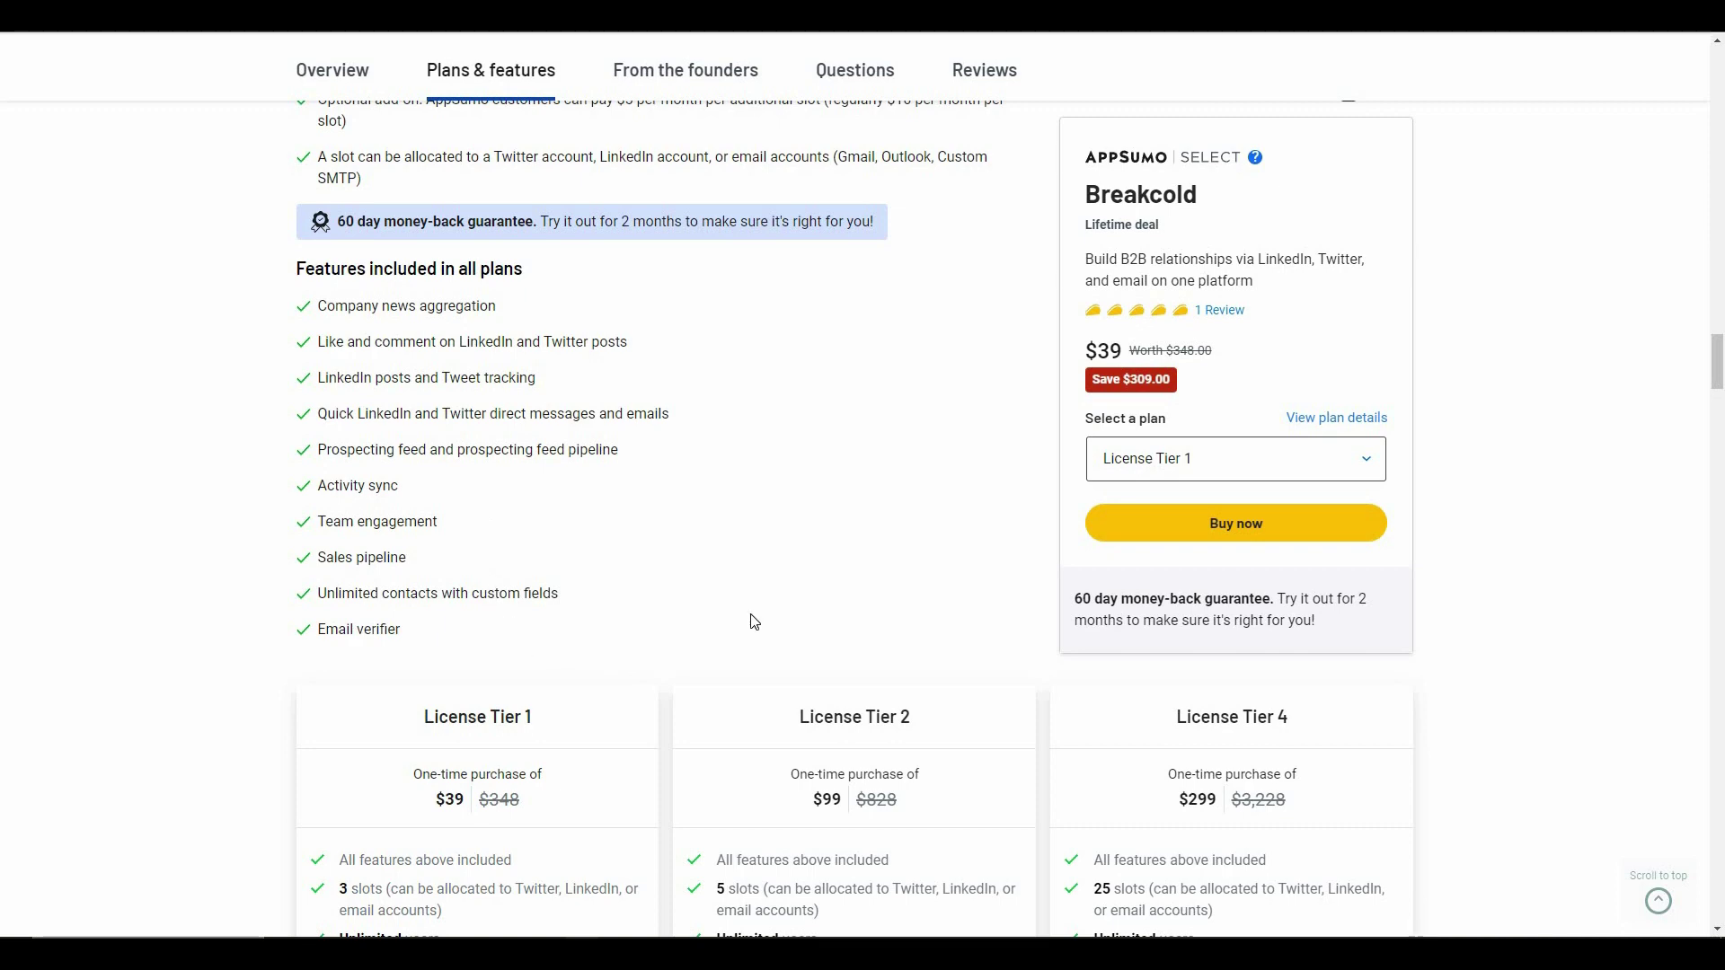
scroll(753, 622, "down", 4)
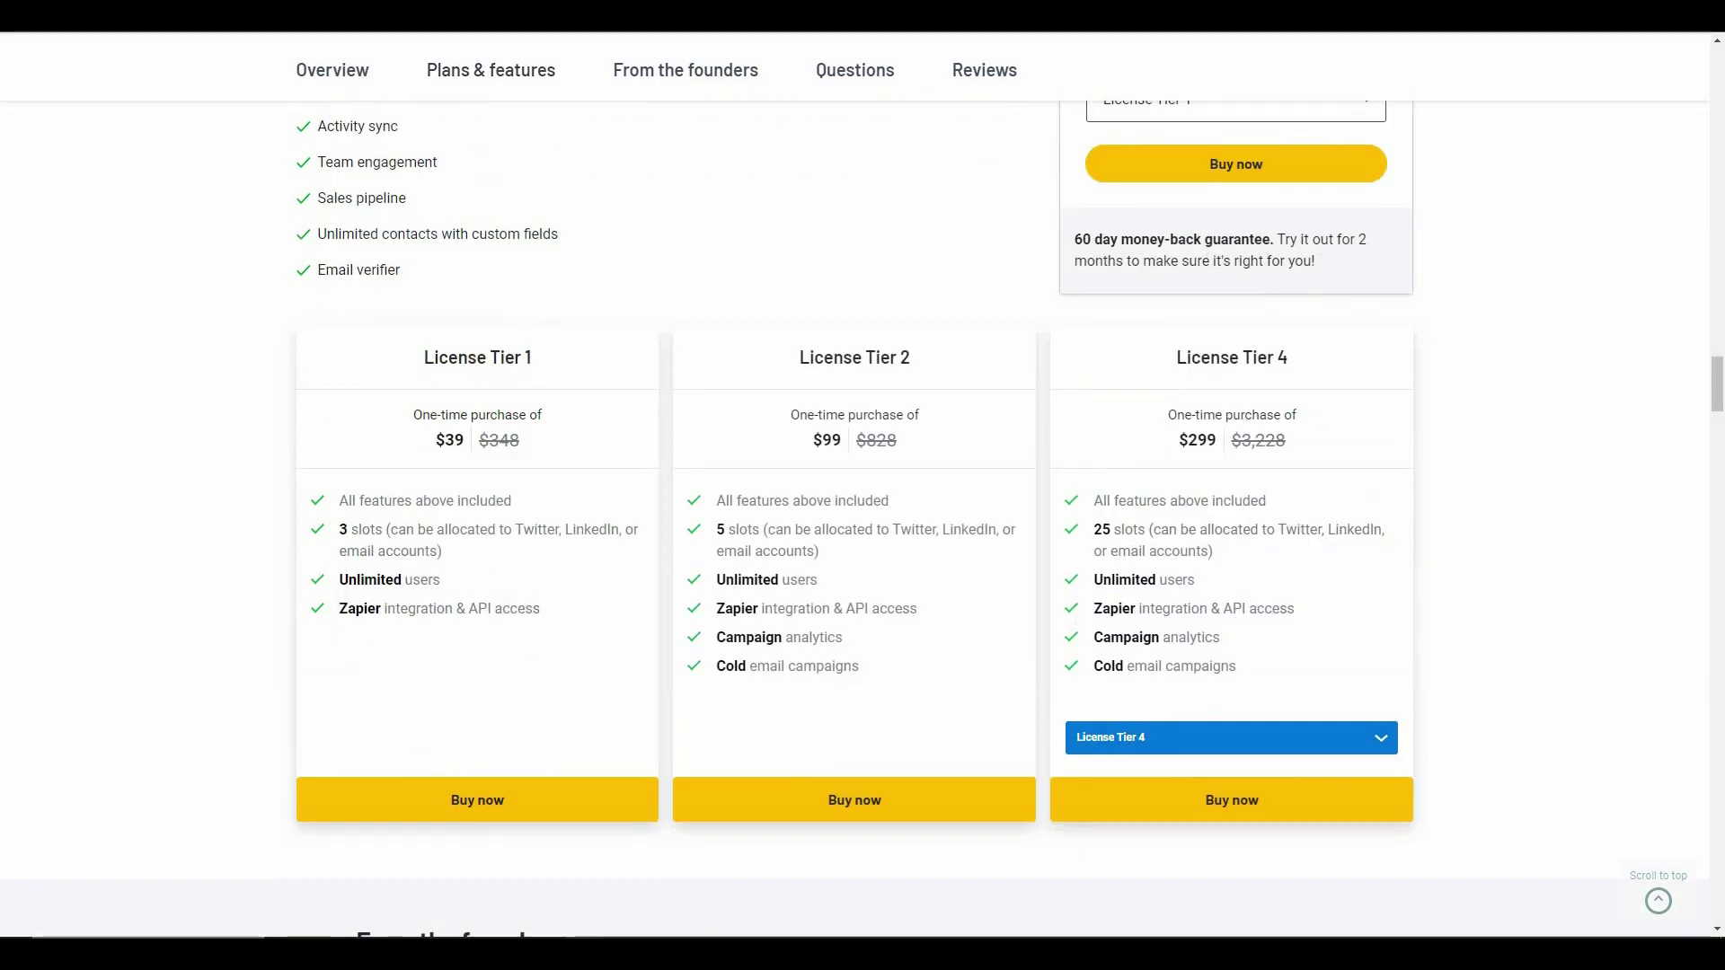
Step: Show License Tier 3 in the plan comparison, and look back over the deal's included features and overview
left_click(1142, 778)
left_click(1142, 778)
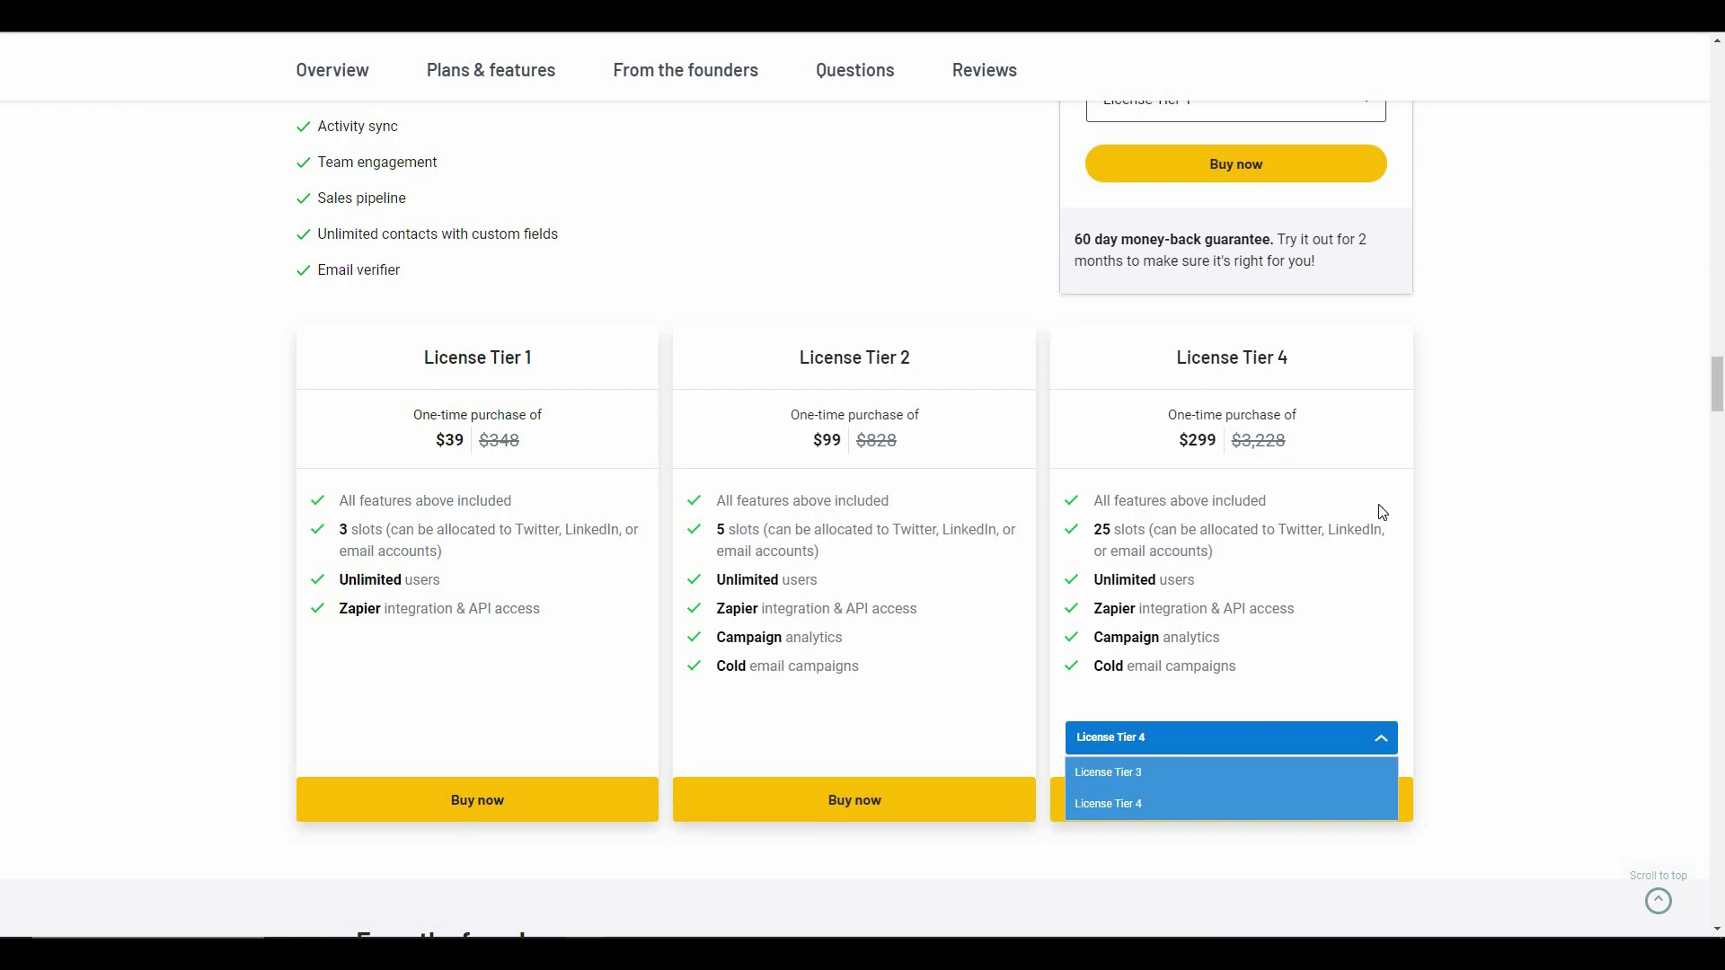
scroll(997, 663, "up", 15)
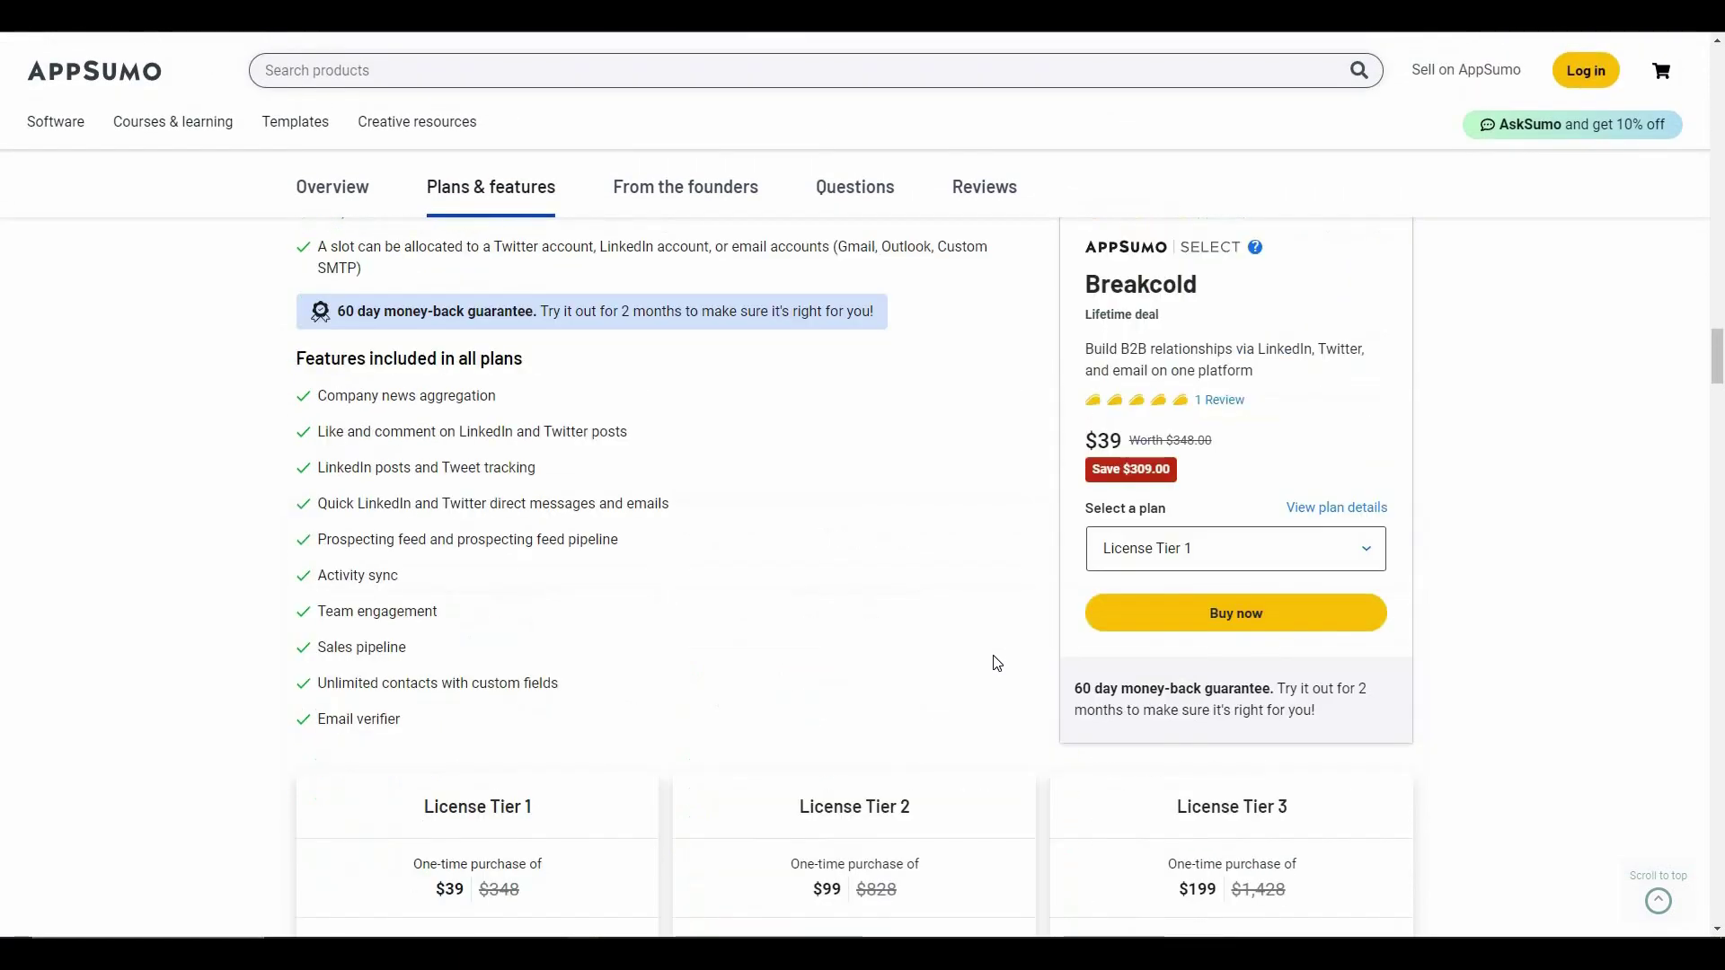
scroll(997, 663, "up", 15)
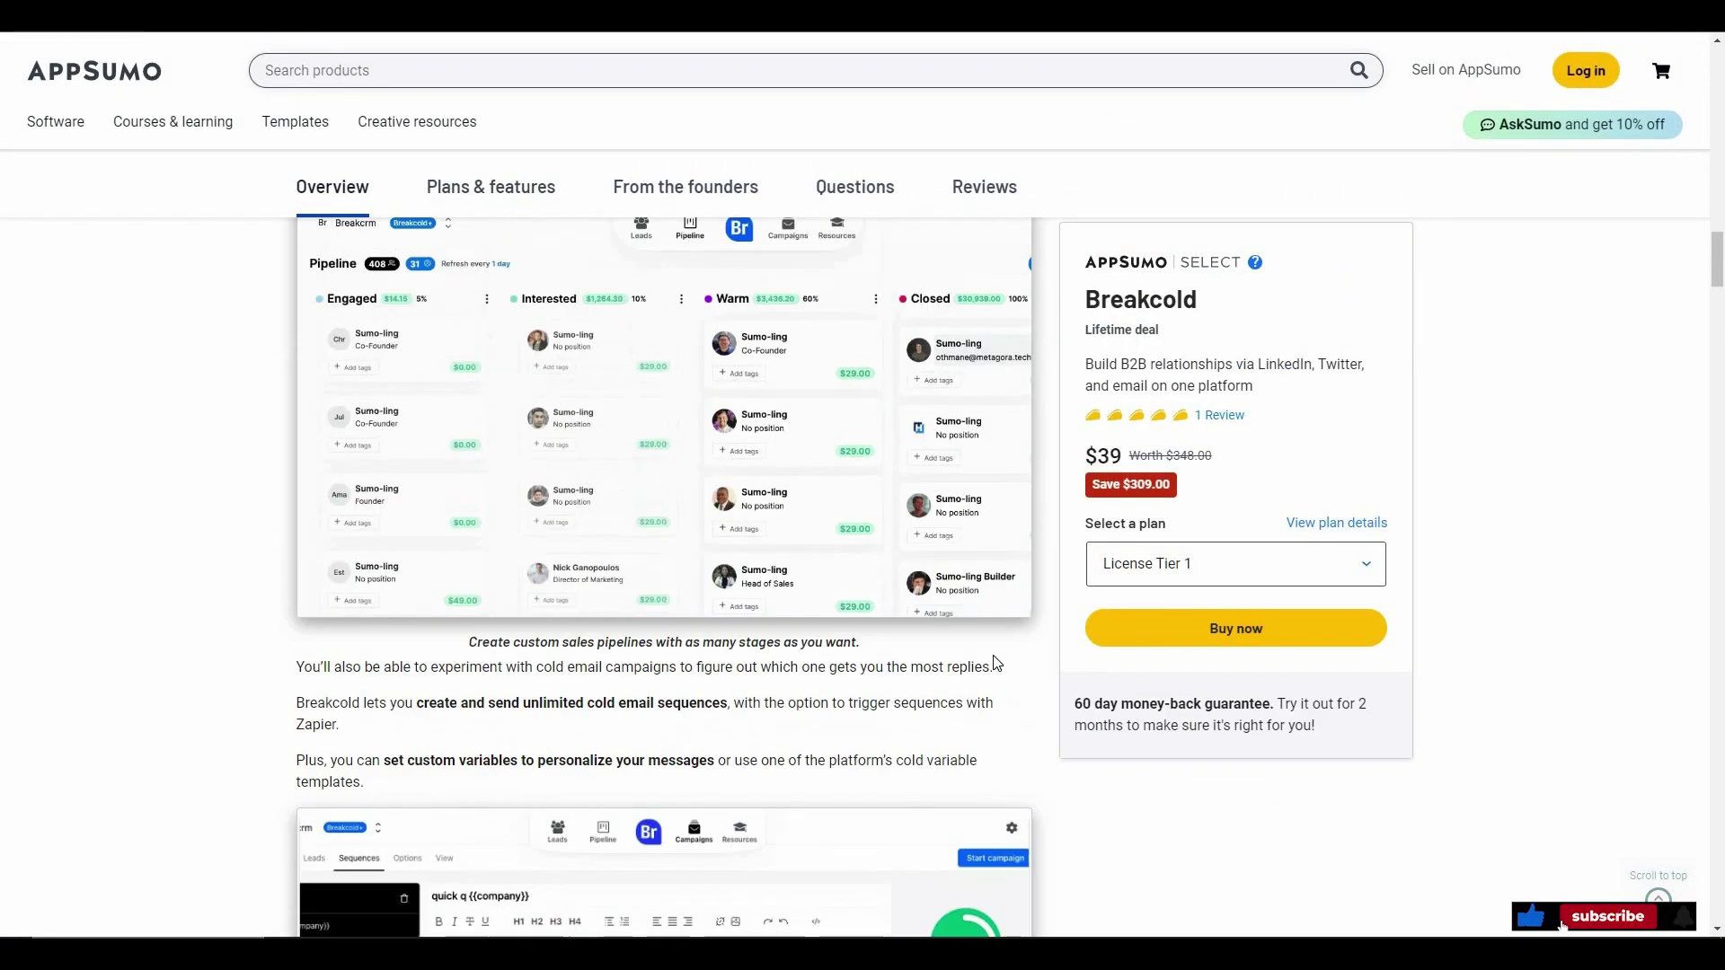
scroll(997, 663, "up", 15)
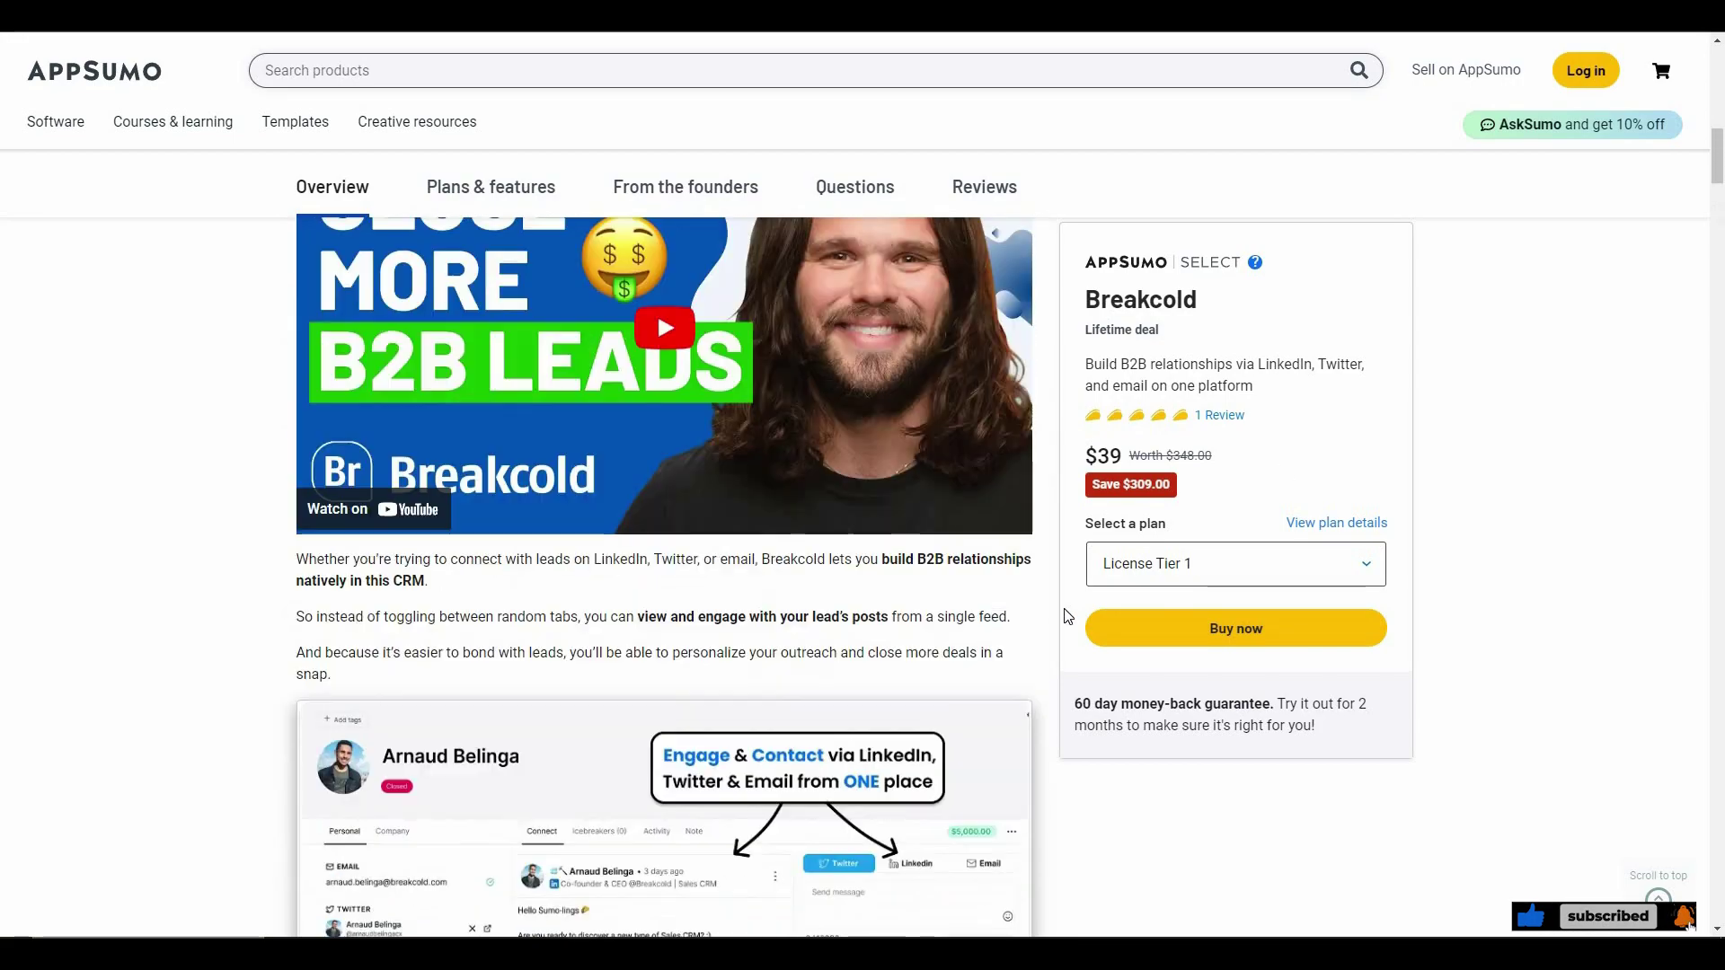